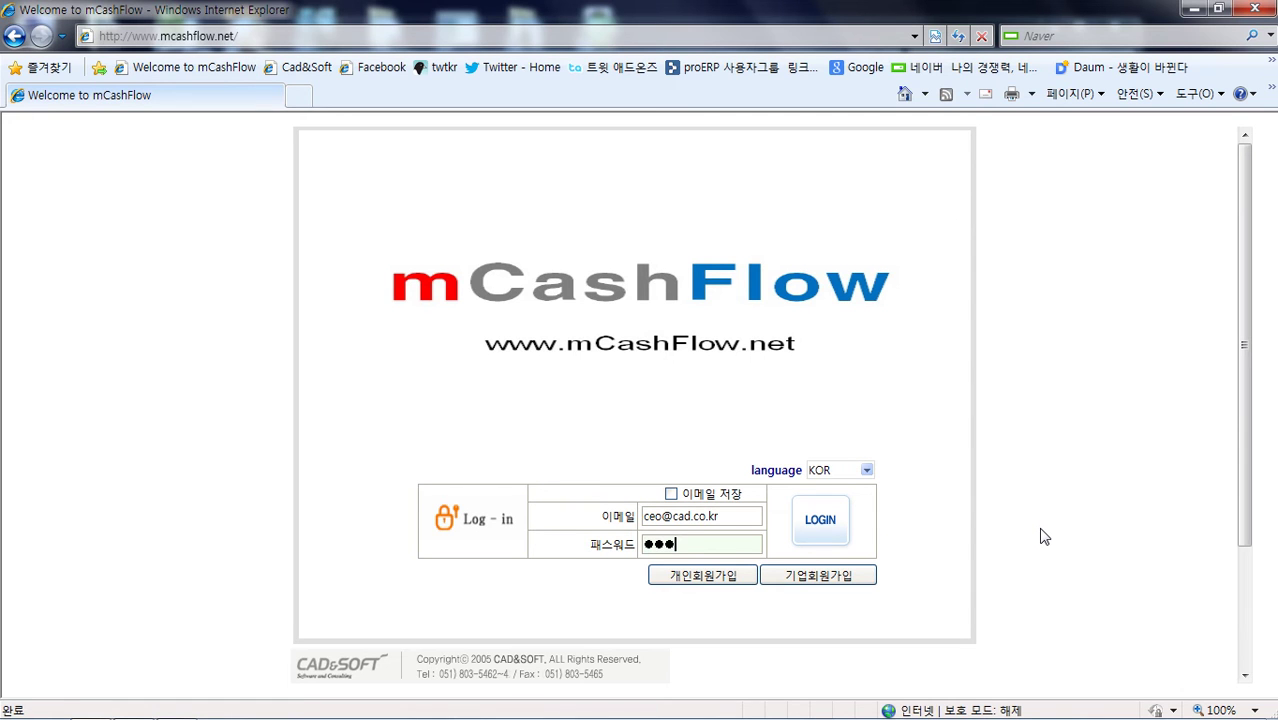
Log in and look through the 기초정보관리, 자금운용관리 and 경영정보 menu groups, leaving only 경영정보 expanded.
{"action": "left_click", "coordinate": [818, 524]}
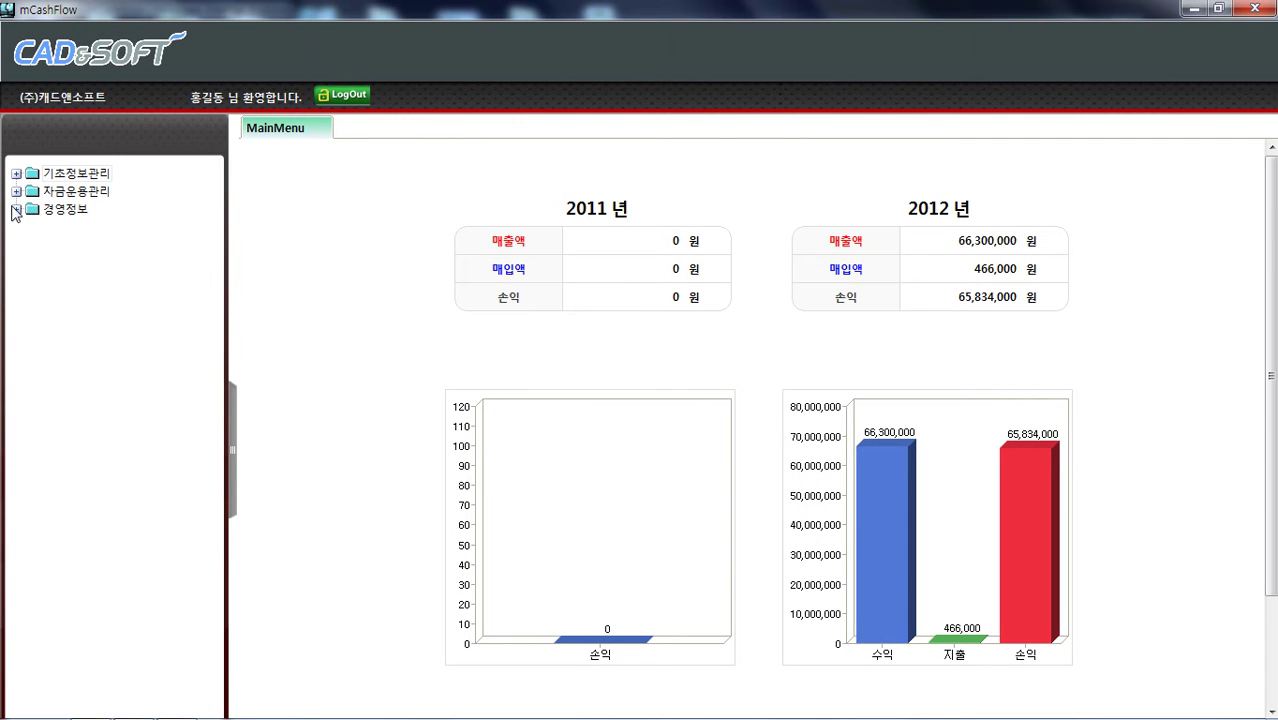
{"action": "left_click", "coordinate": [16, 191]}
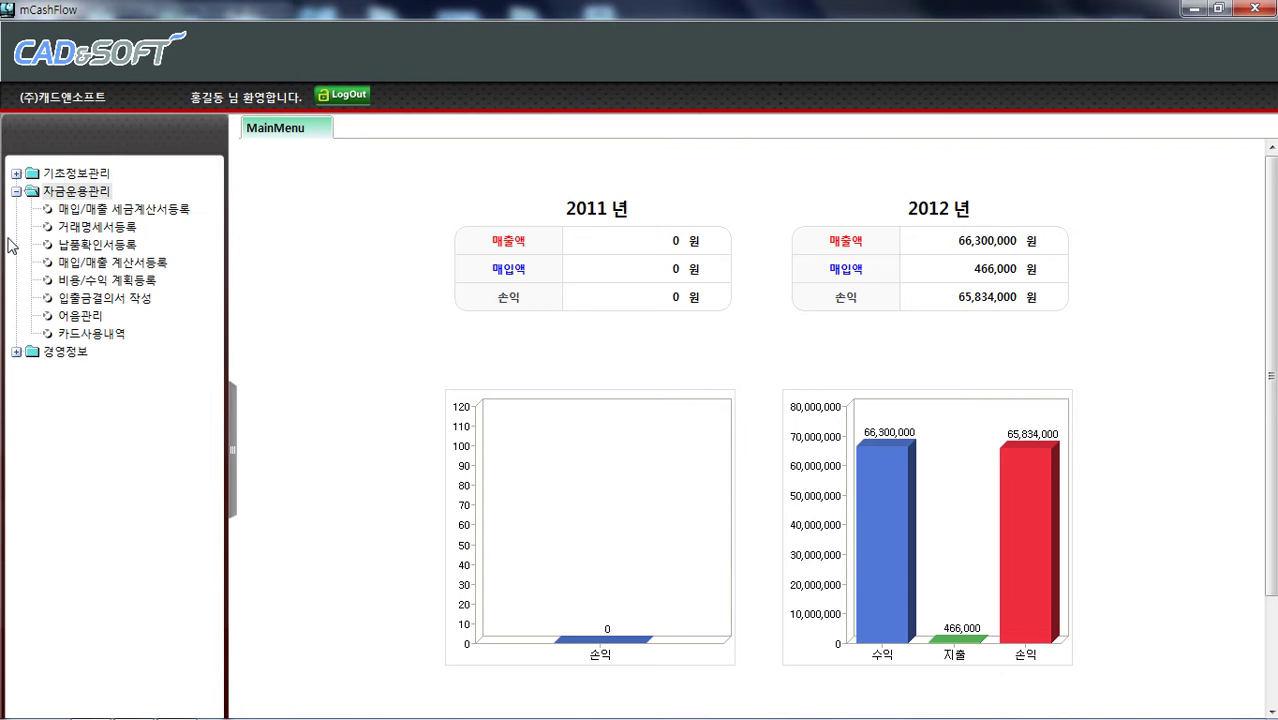
{"action": "left_click", "coordinate": [16, 174]}
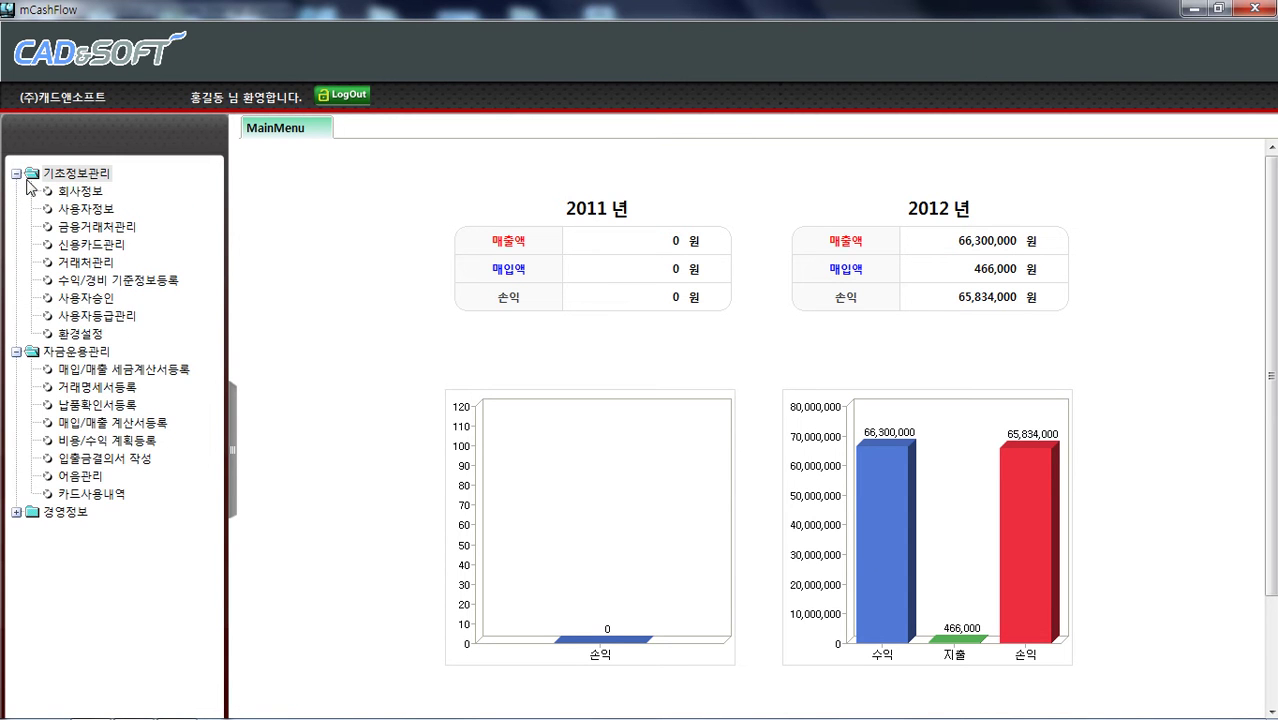
{"action": "left_click", "coordinate": [16, 174]}
{"action": "left_click", "coordinate": [16, 191]}
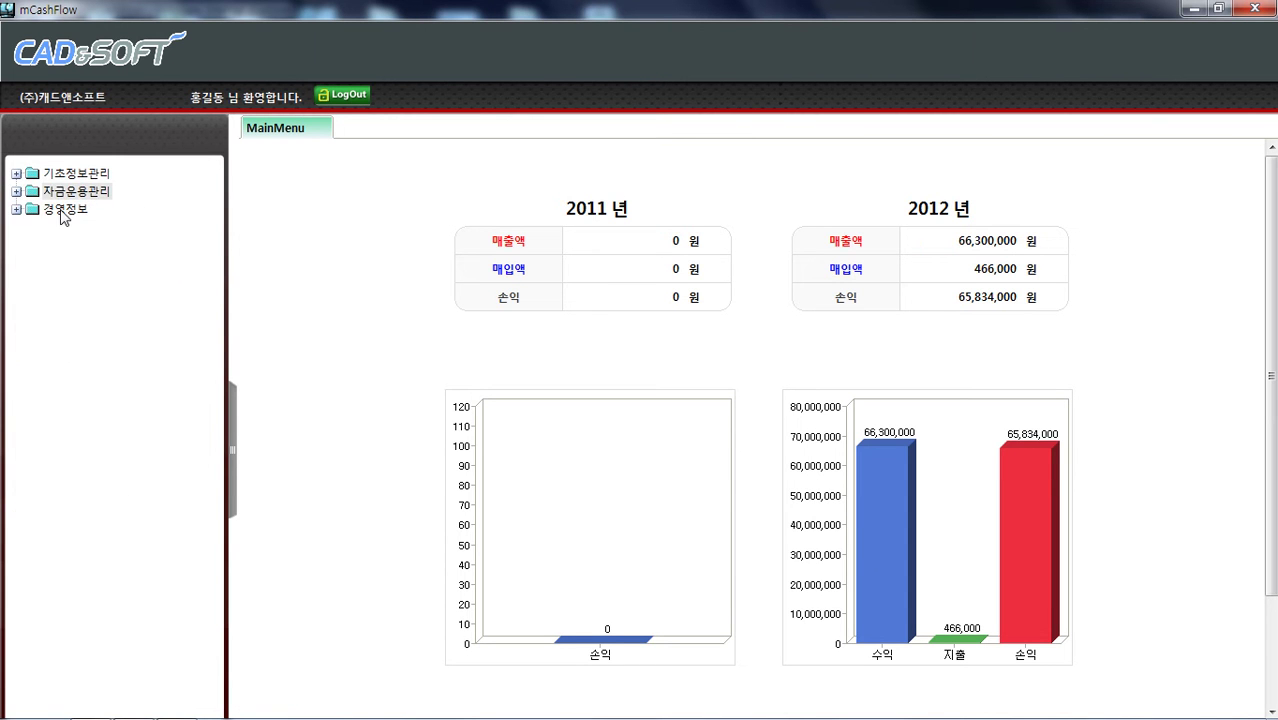
{"action": "left_click", "coordinate": [16, 209]}
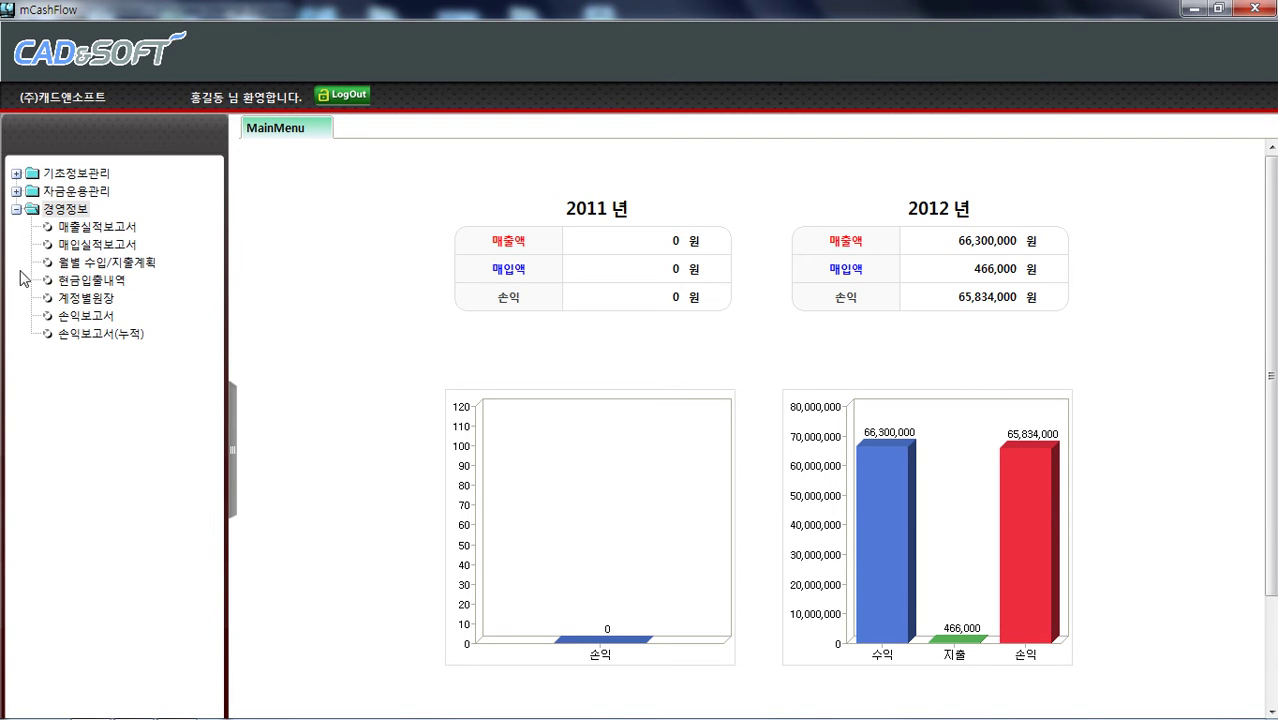
{"action": "left_click", "coordinate": [81, 192]}
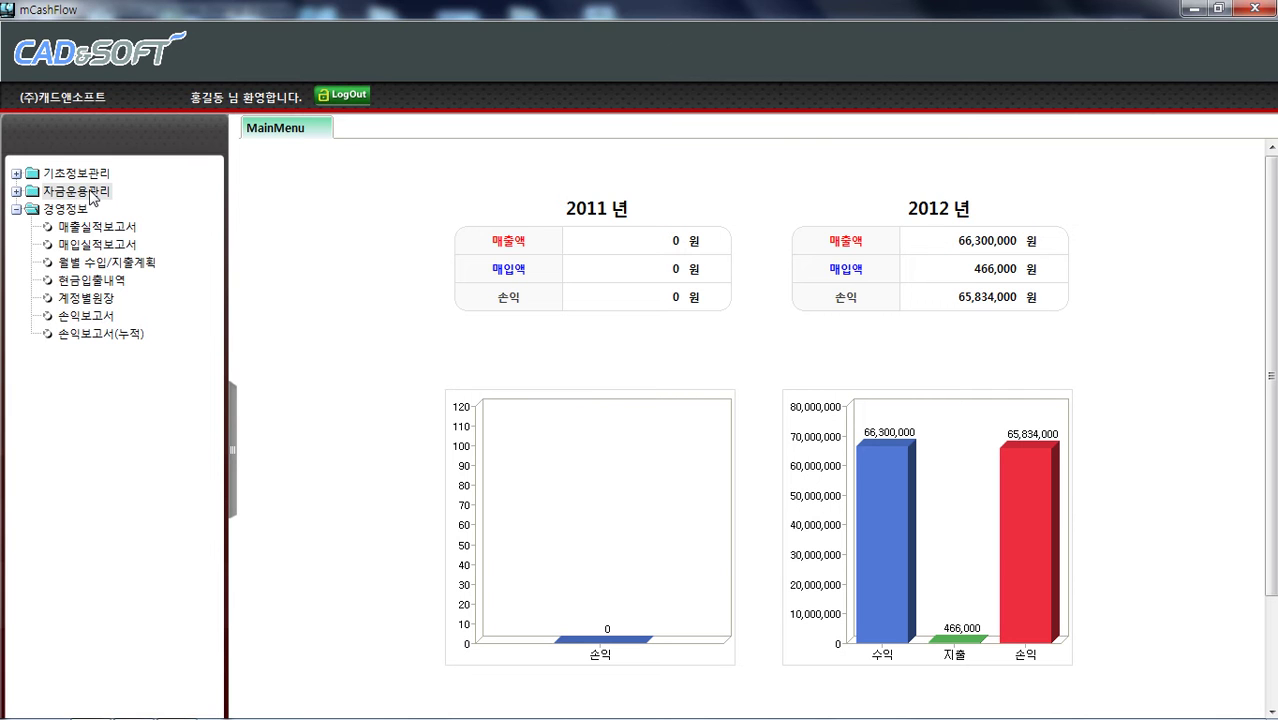
Query the sales performance report (매출실적보고서) by date and check its enlarged print preview.
{"action": "left_click", "coordinate": [100, 228]}
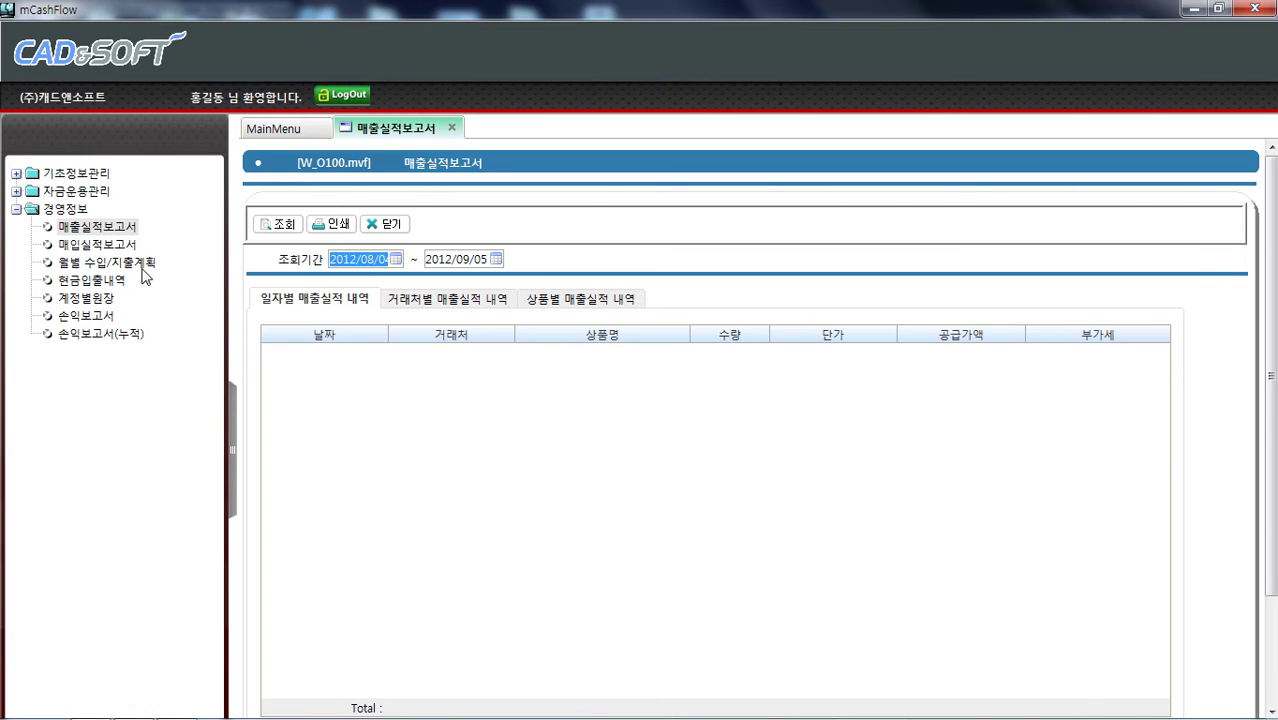
{"action": "left_click", "coordinate": [264, 226]}
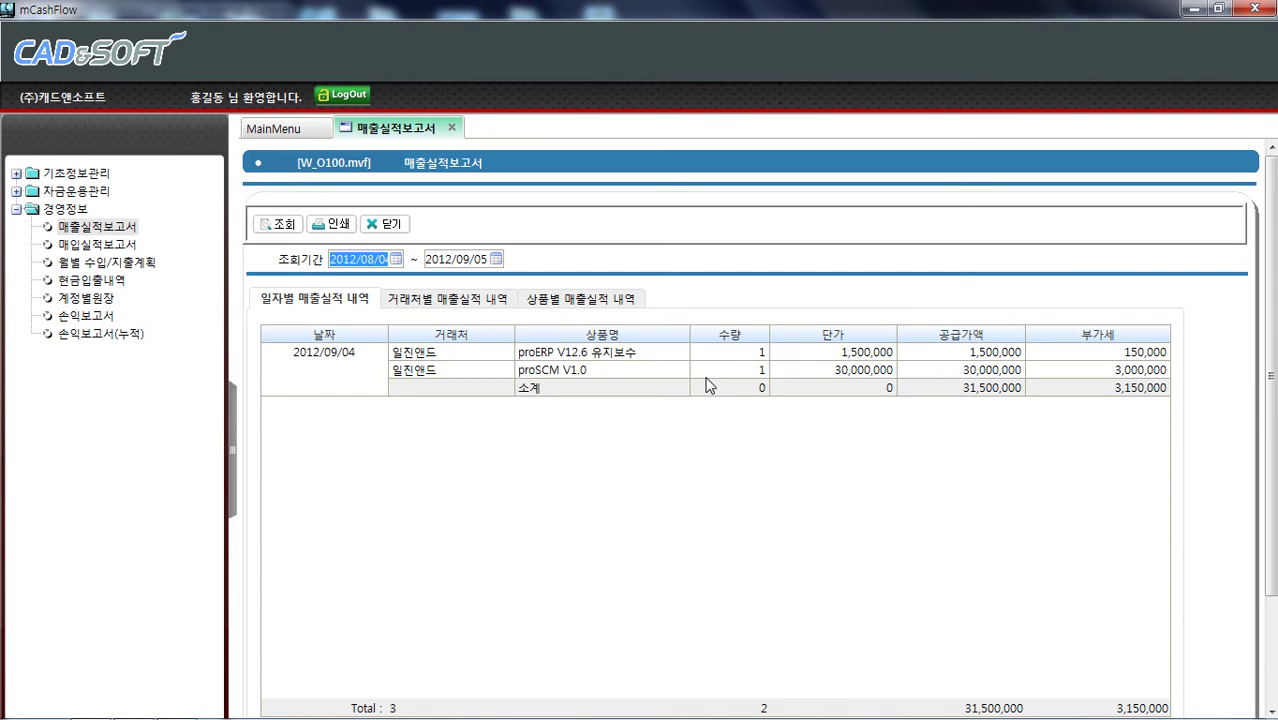
{"action": "left_click", "coordinate": [322, 228]}
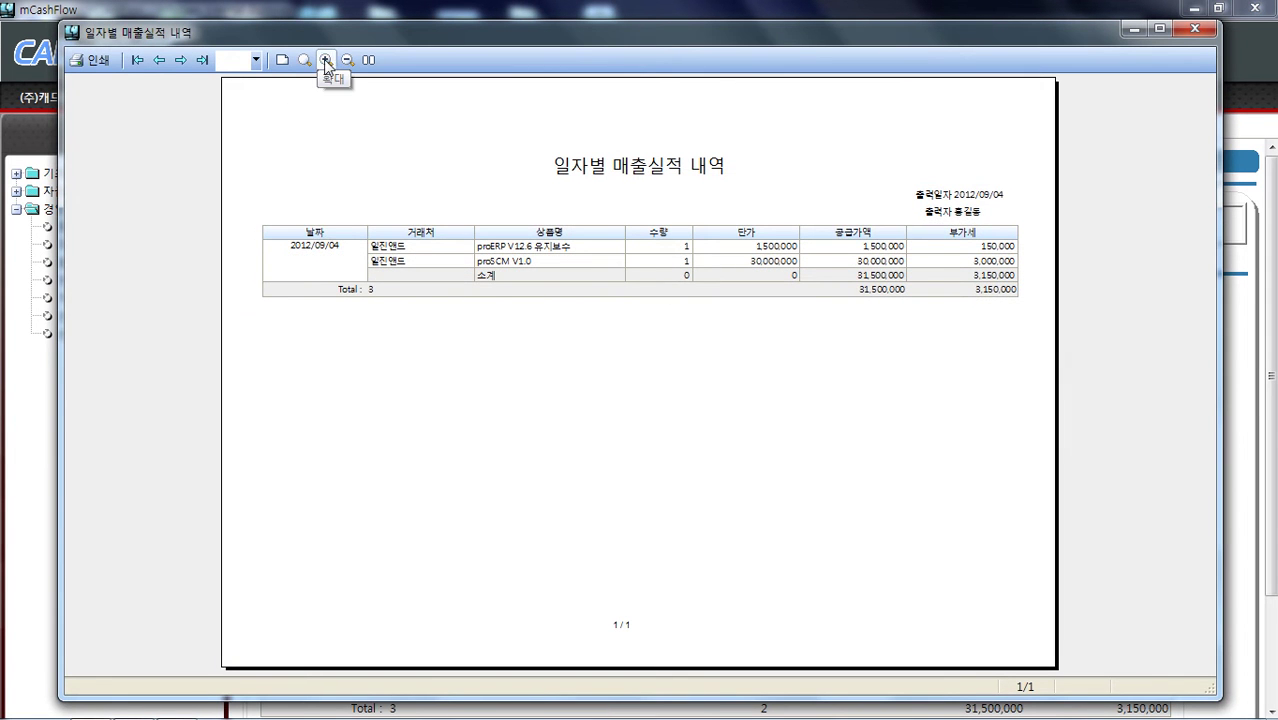
{"action": "left_click", "coordinate": [325, 61]}
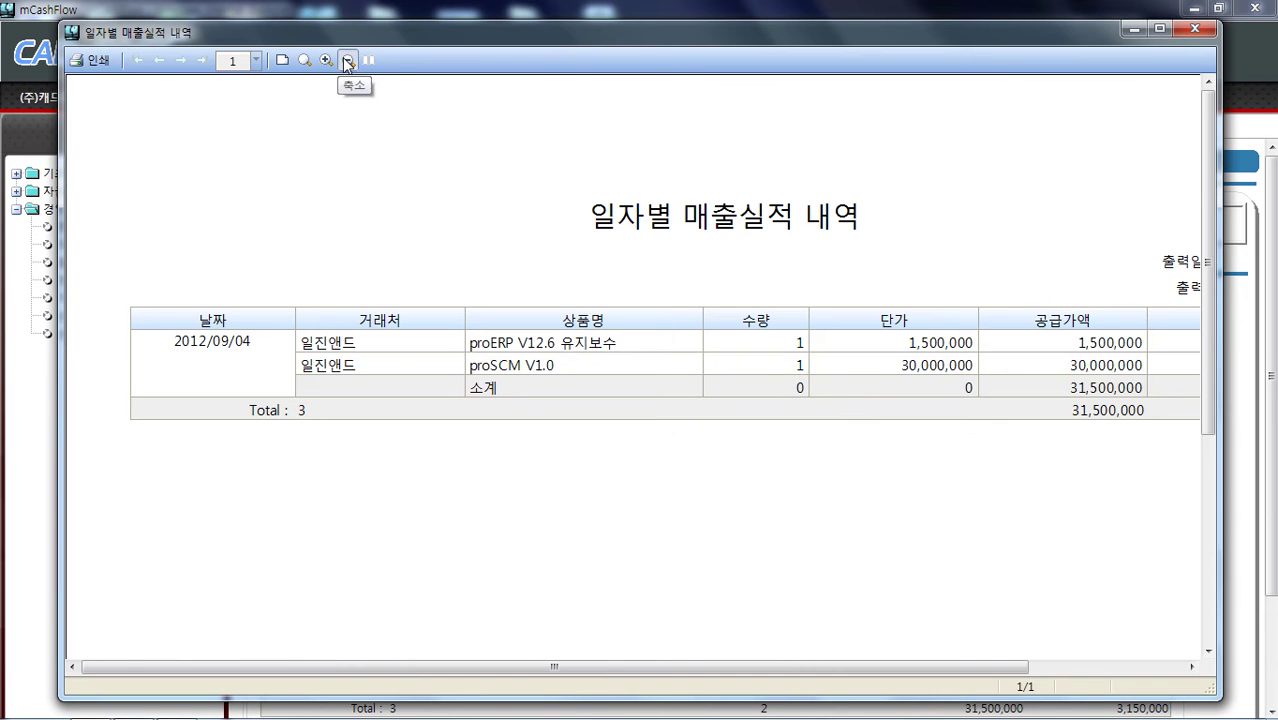
{"action": "left_click", "coordinate": [347, 60]}
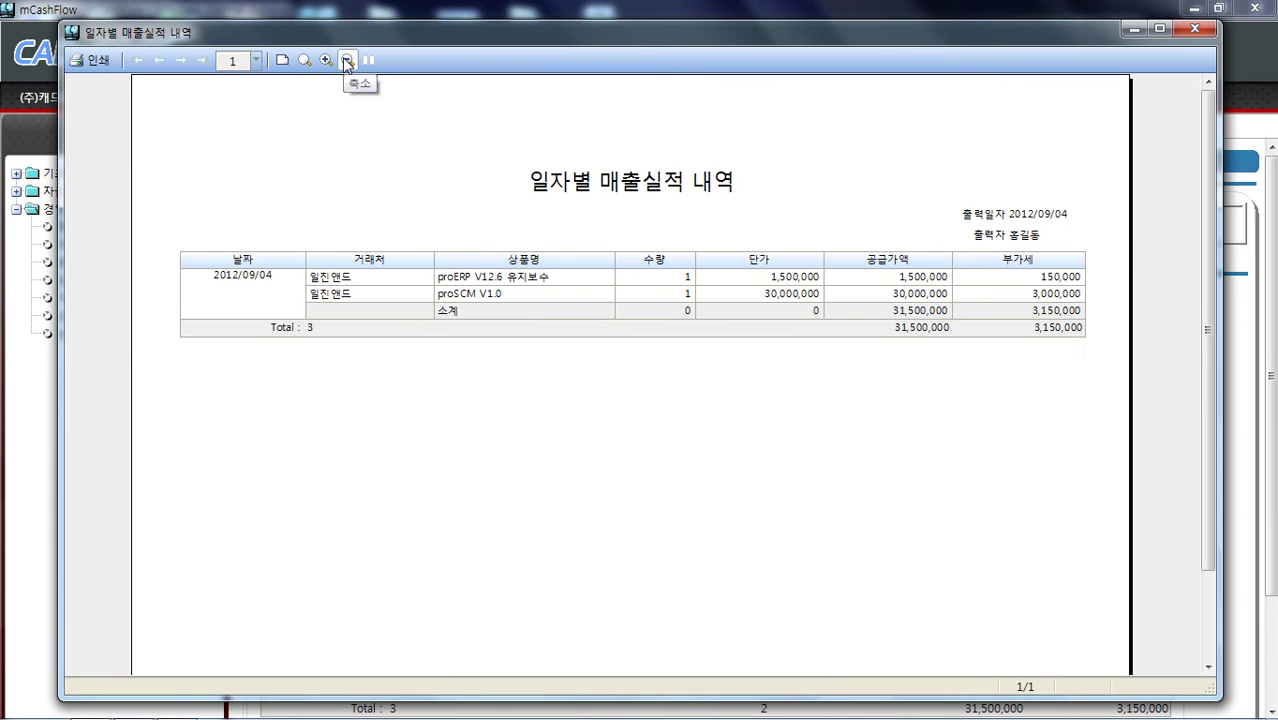
{"action": "left_click", "coordinate": [1194, 33]}
Query the sales performance by customer (거래처별 매출실적 내역) and check its enlarged print preview.
{"action": "left_click", "coordinate": [452, 302]}
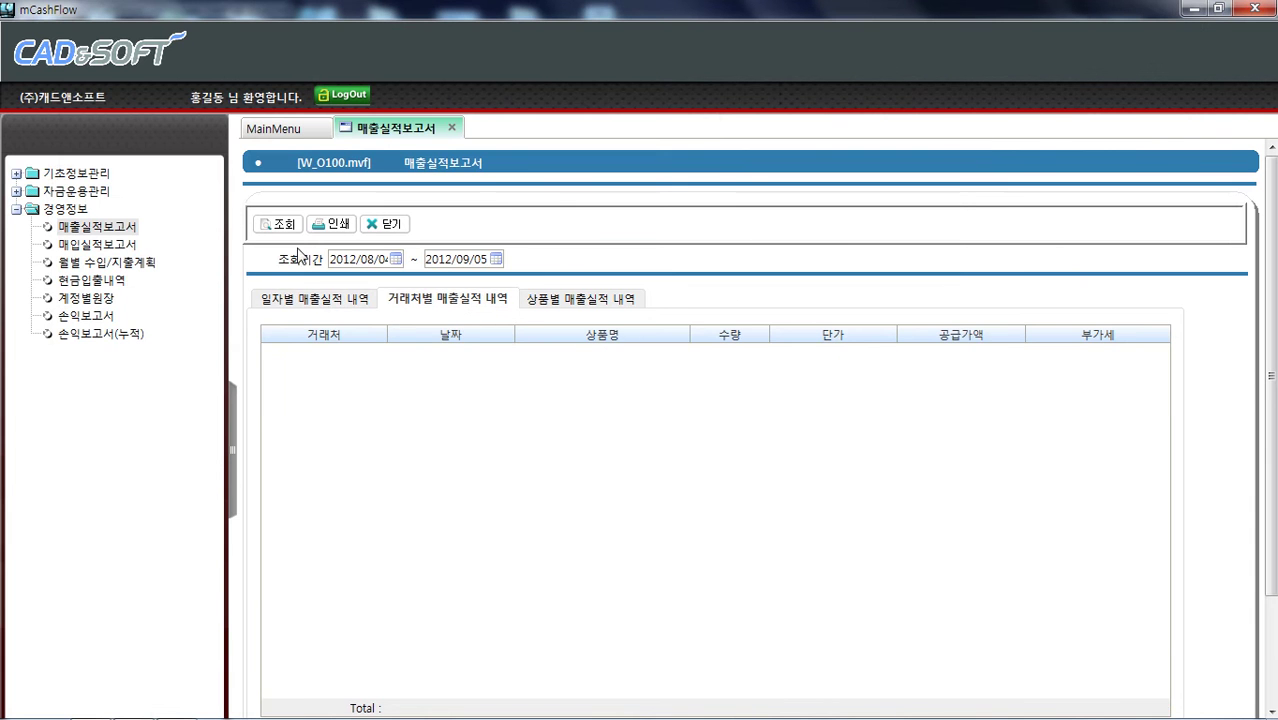
{"action": "left_click", "coordinate": [281, 230]}
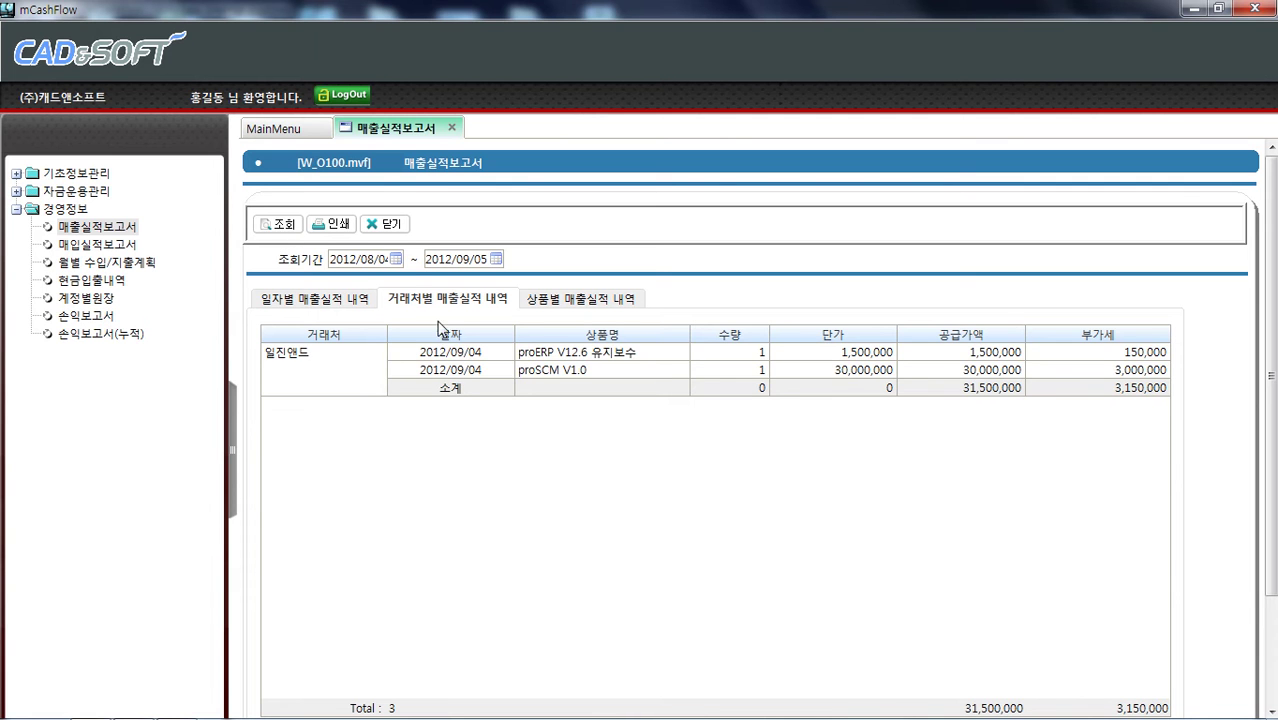
{"action": "left_click", "coordinate": [335, 226]}
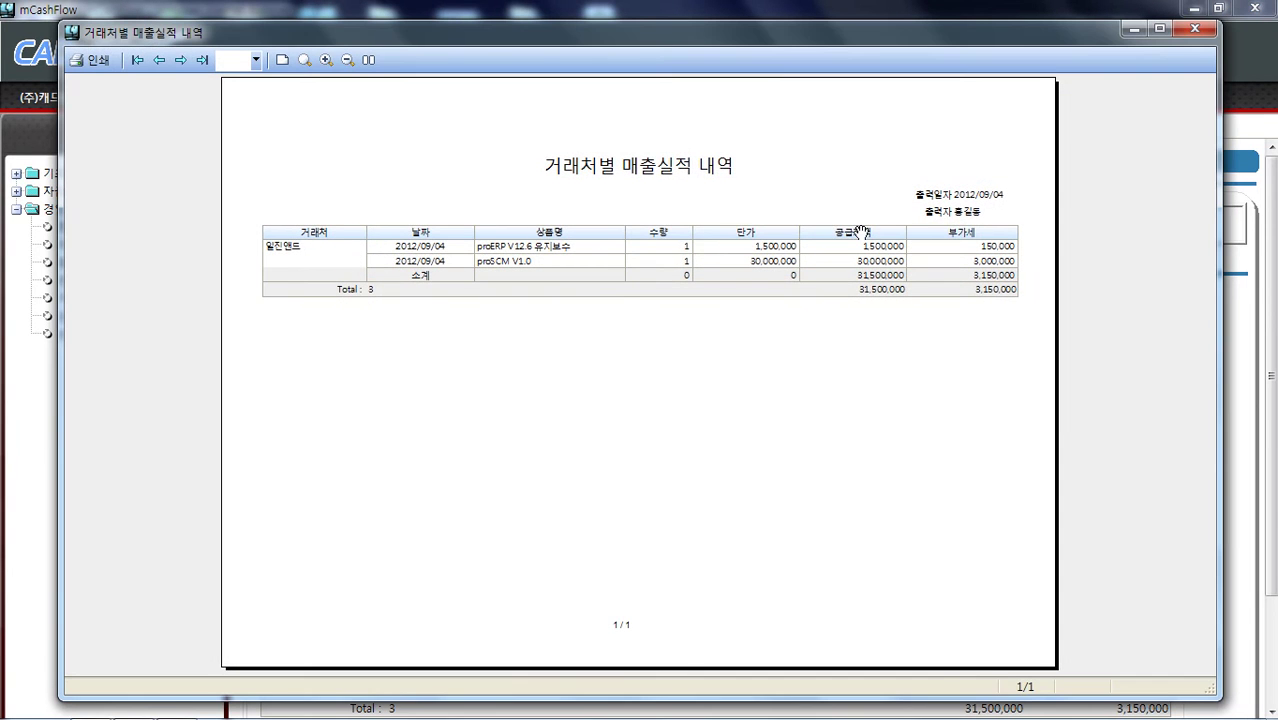
{"action": "left_click", "coordinate": [326, 60]}
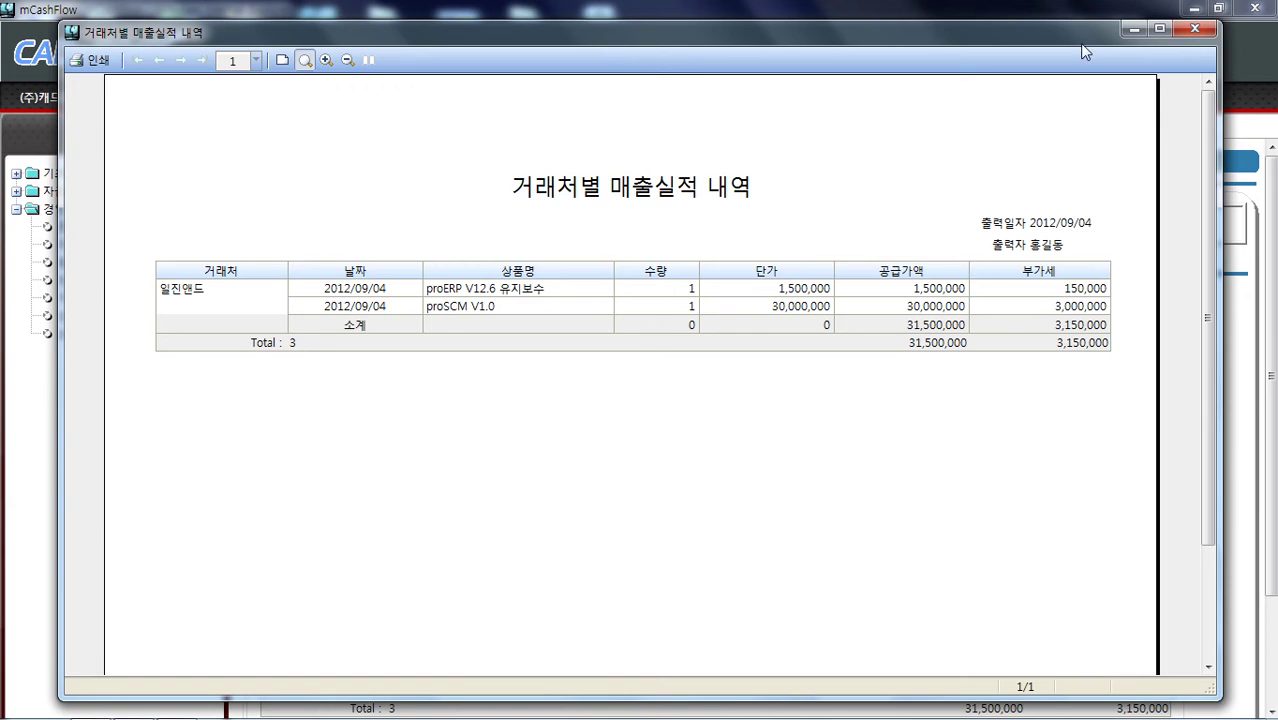
{"action": "left_click", "coordinate": [1194, 28]}
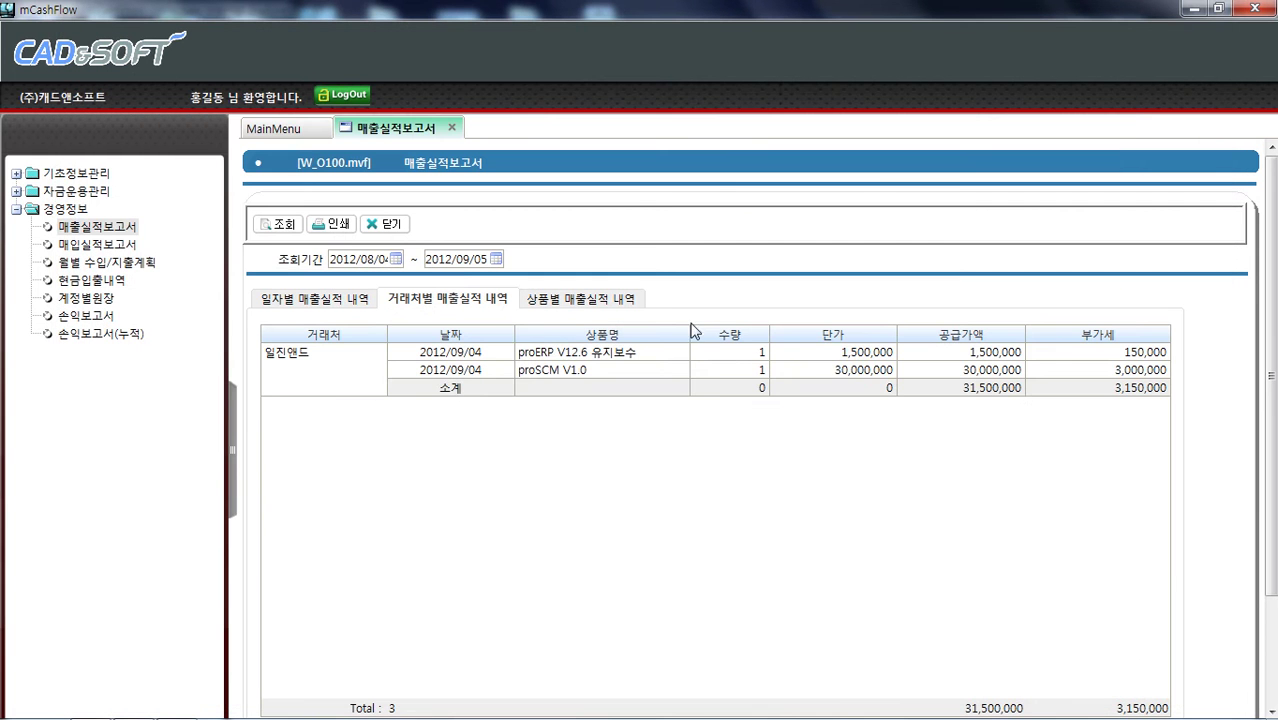
Query the sales performance by product (상품별 매출실적 내역) and check its enlarged print preview.
{"action": "left_click", "coordinate": [597, 300]}
{"action": "left_click", "coordinate": [284, 224]}
{"action": "left_click", "coordinate": [366, 365]}
{"action": "left_click", "coordinate": [404, 400]}
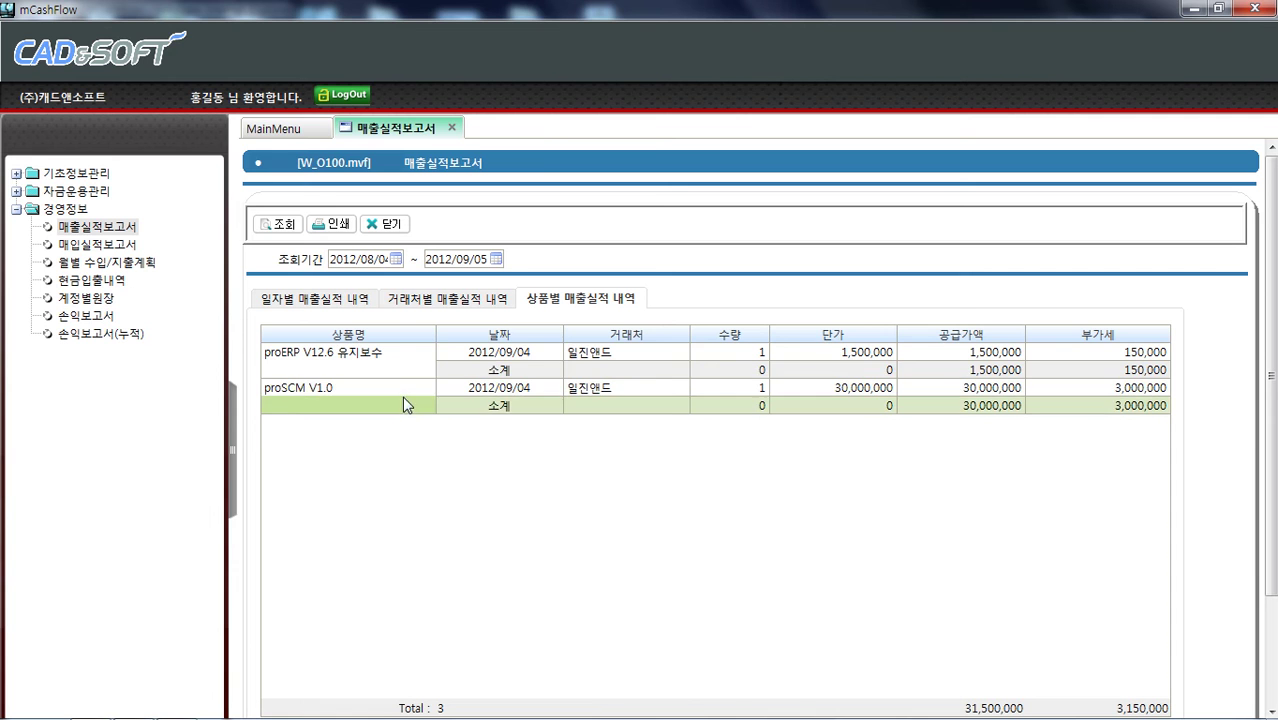
{"action": "left_click", "coordinate": [345, 228]}
{"action": "left_click", "coordinate": [326, 61]}
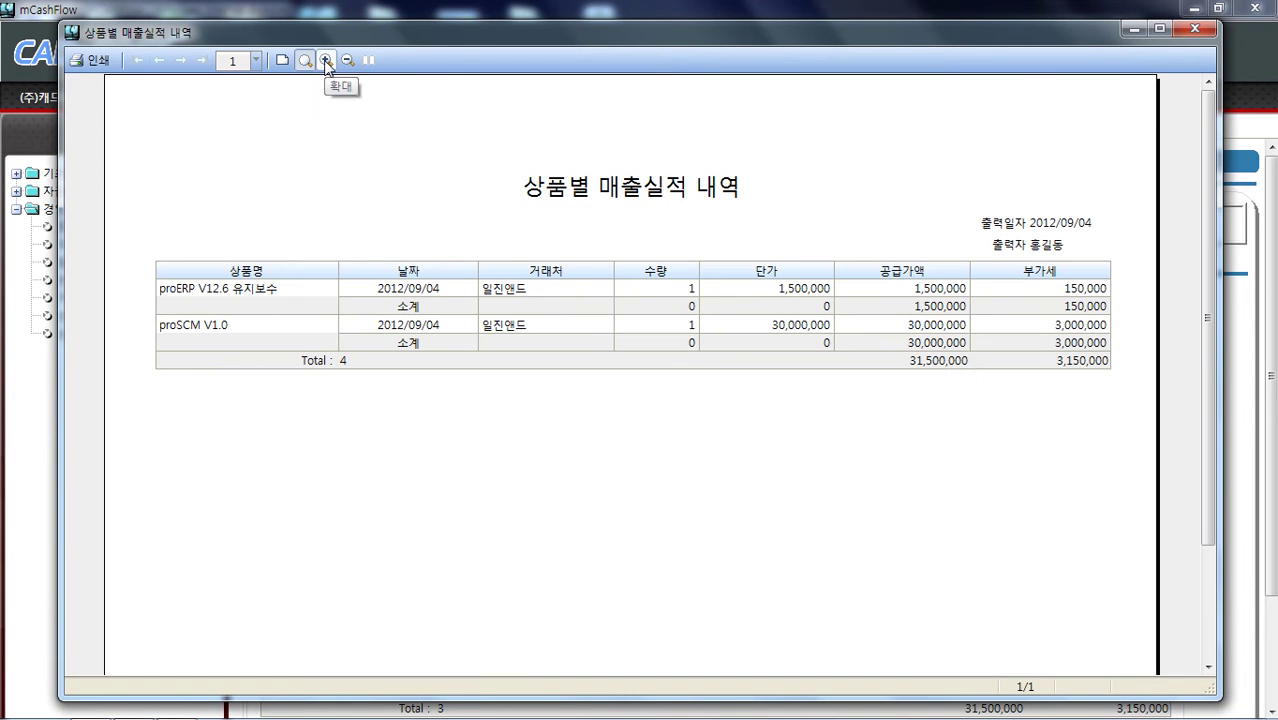
{"action": "left_click", "coordinate": [1194, 28]}
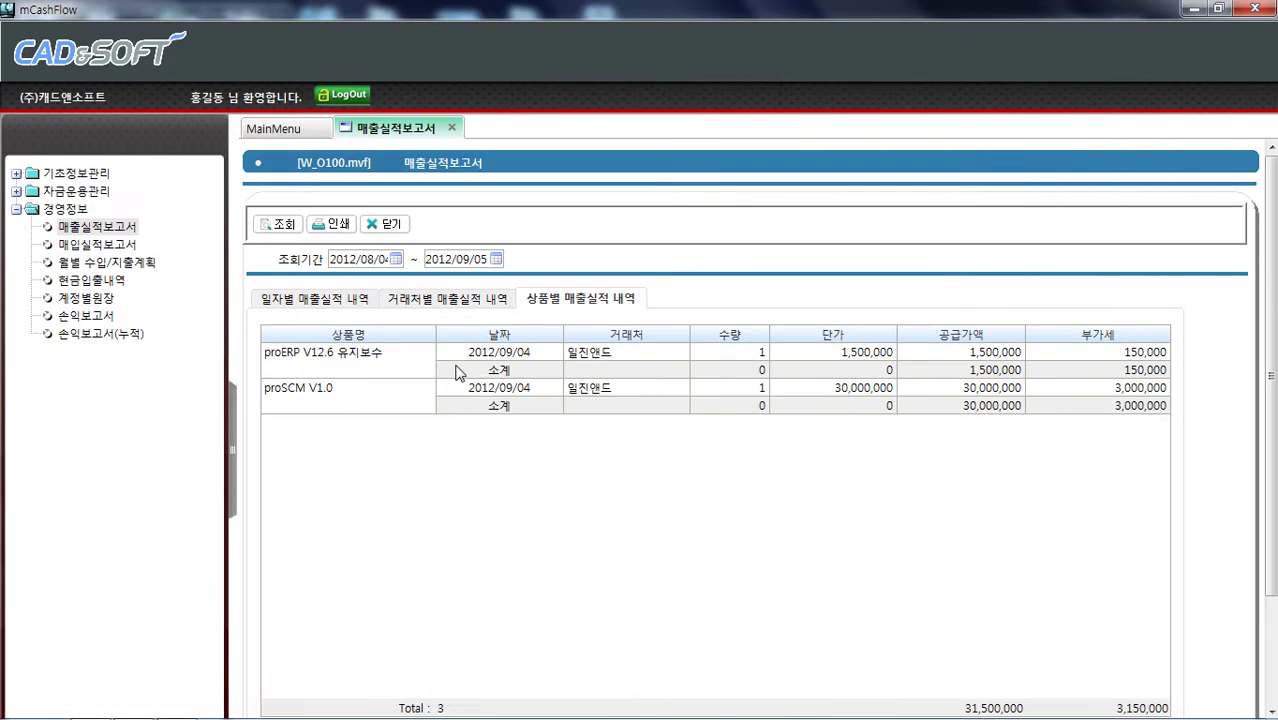
Query the purchase performance report (매입실적보고서) by date and check its enlarged print preview.
{"action": "left_click", "coordinate": [100, 245]}
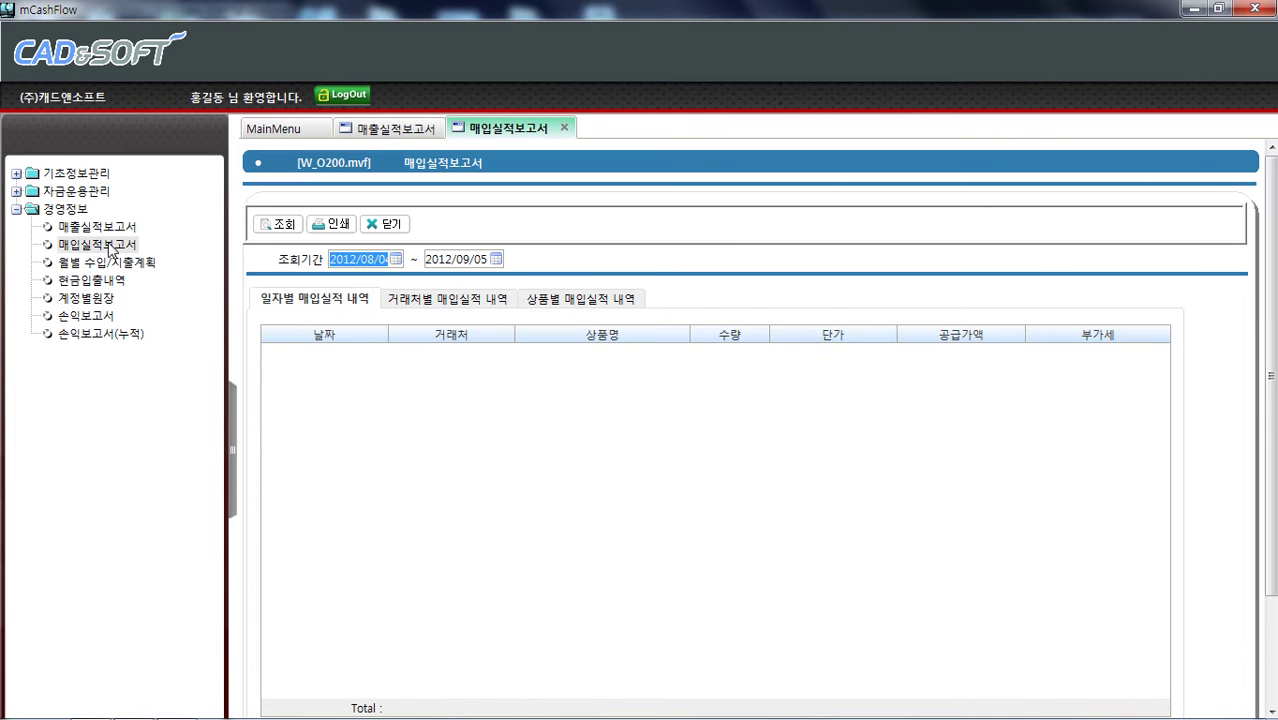
{"action": "left_click", "coordinate": [287, 226]}
{"action": "left_click", "coordinate": [322, 300]}
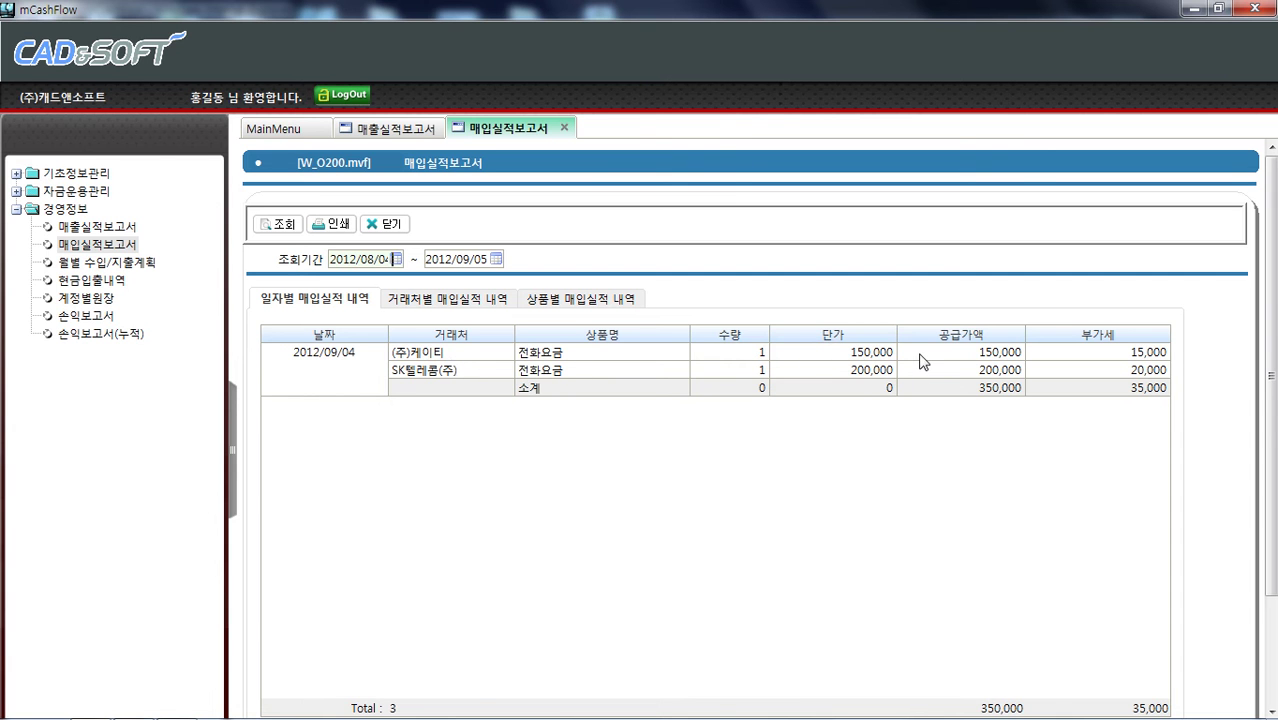
{"action": "left_click", "coordinate": [333, 223]}
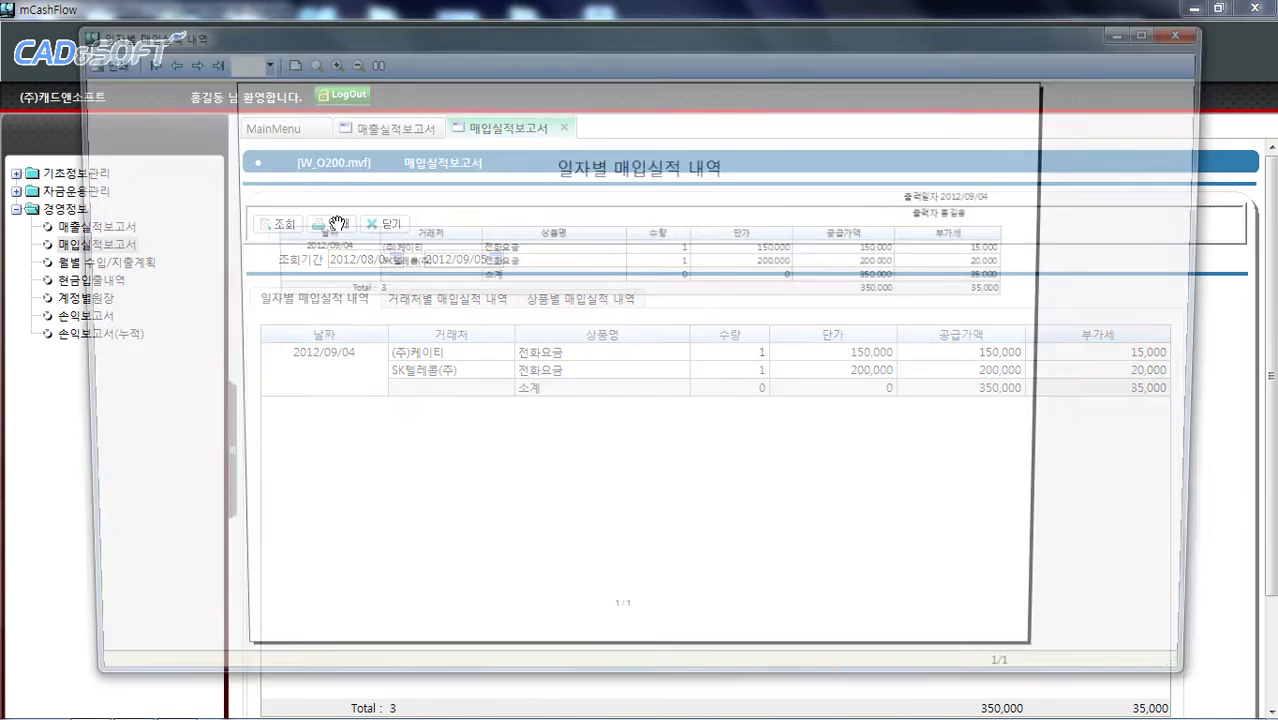
{"action": "left_click", "coordinate": [326, 60]}
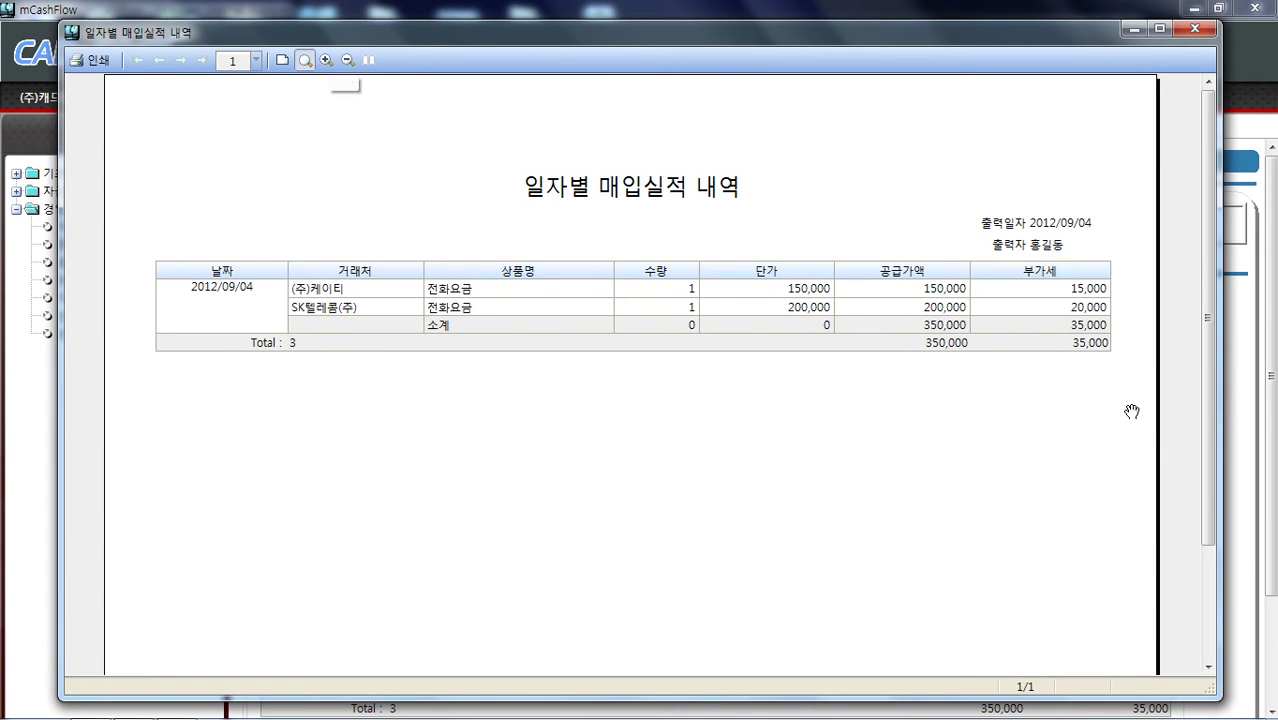
{"action": "left_click", "coordinate": [1198, 31]}
Query the purchase performance by supplier (거래처별 매입실적 내역) and check its enlarged print preview.
{"action": "left_click", "coordinate": [418, 300]}
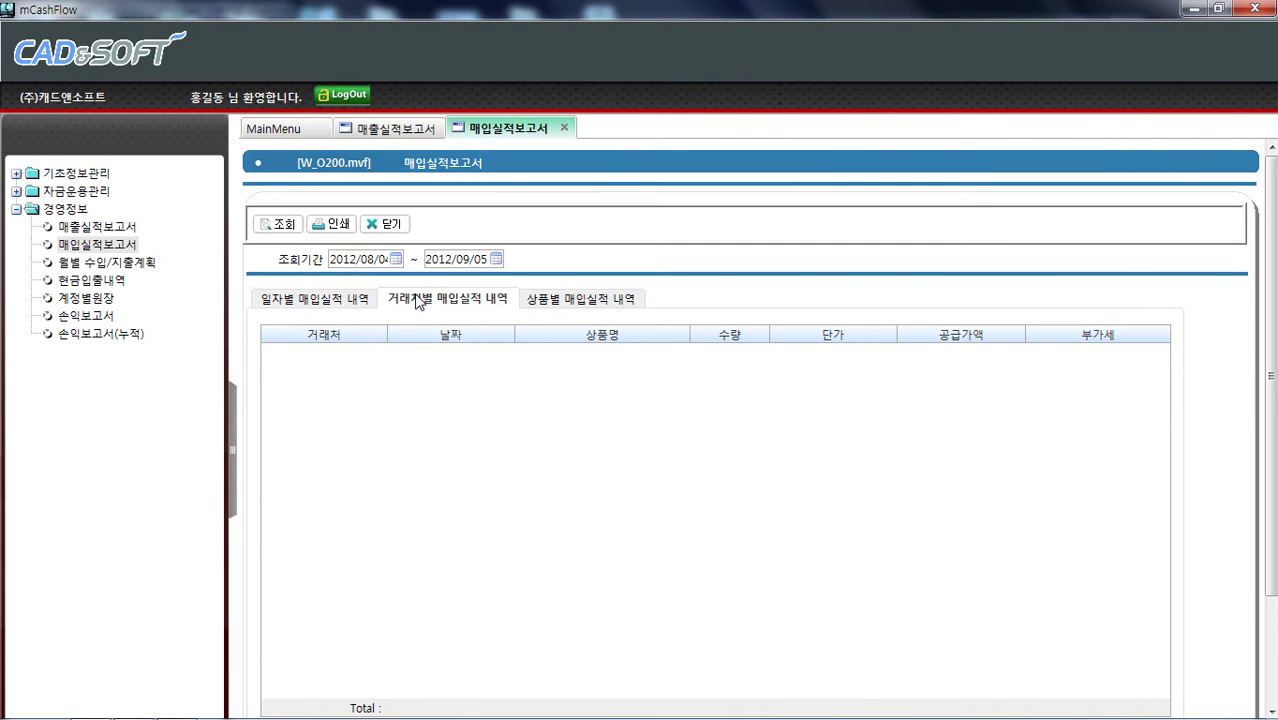
{"action": "left_click", "coordinate": [284, 224]}
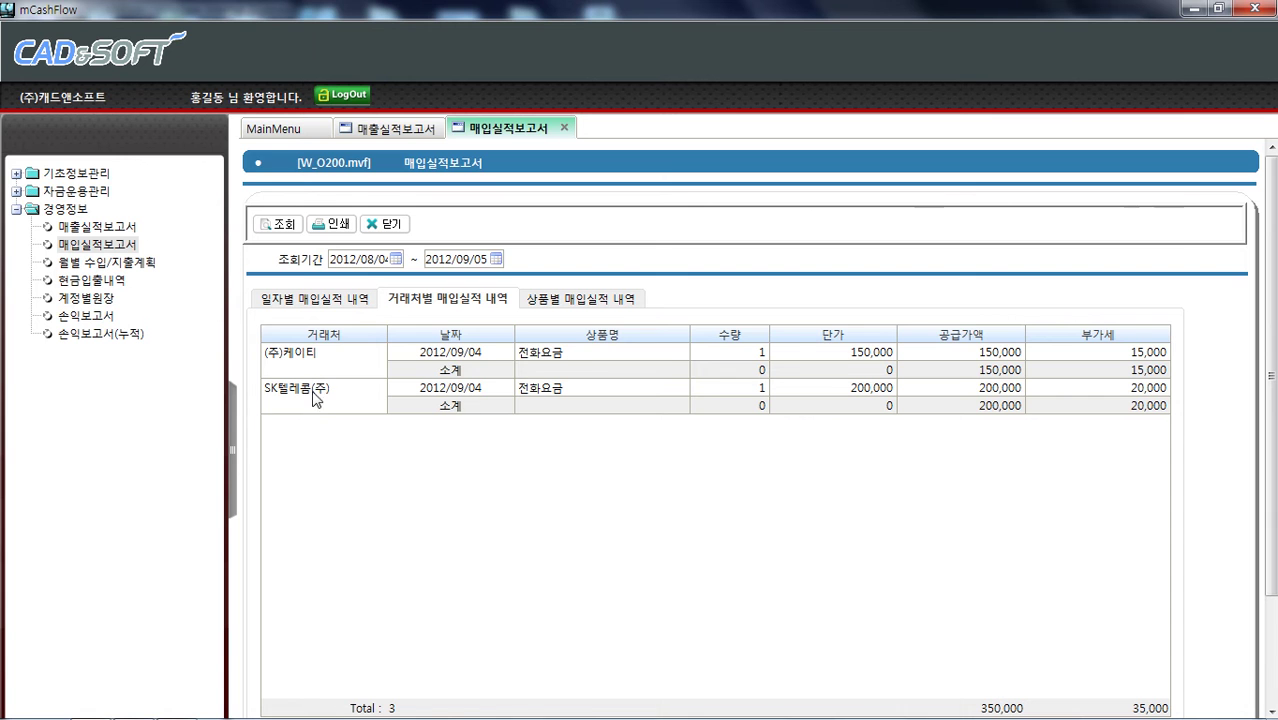
{"action": "left_click", "coordinate": [330, 224]}
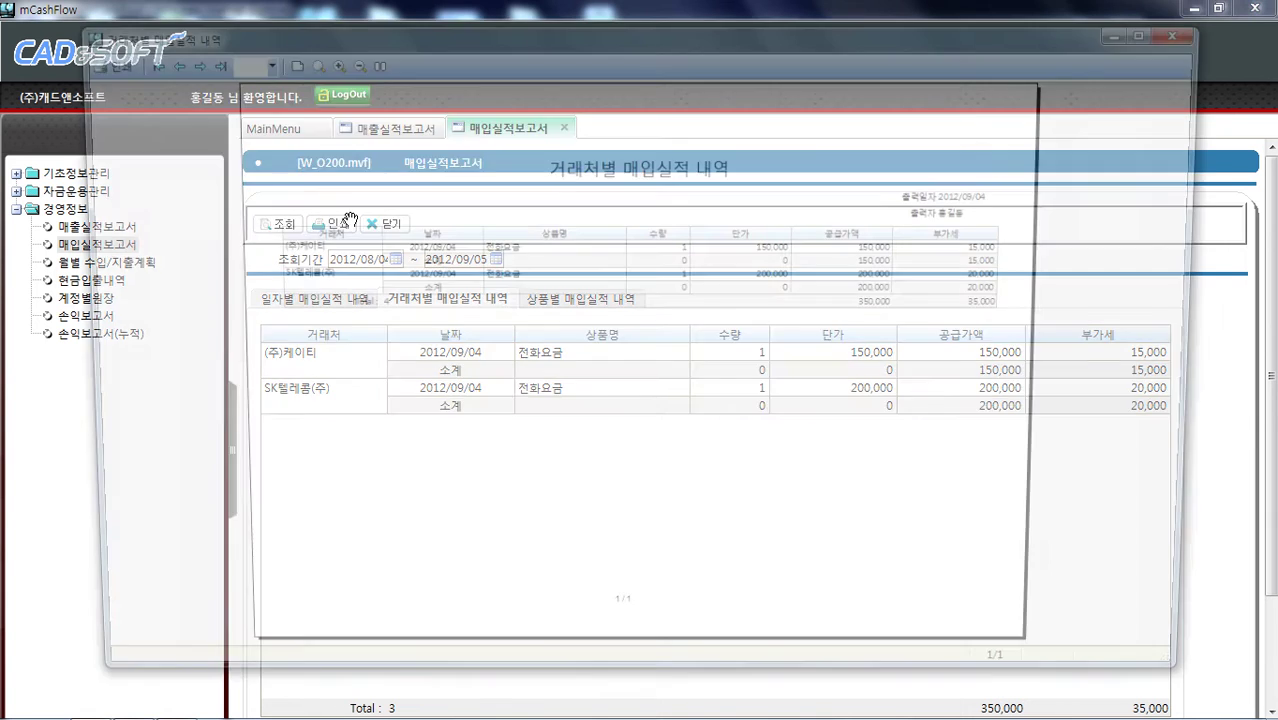
{"action": "left_click", "coordinate": [326, 60]}
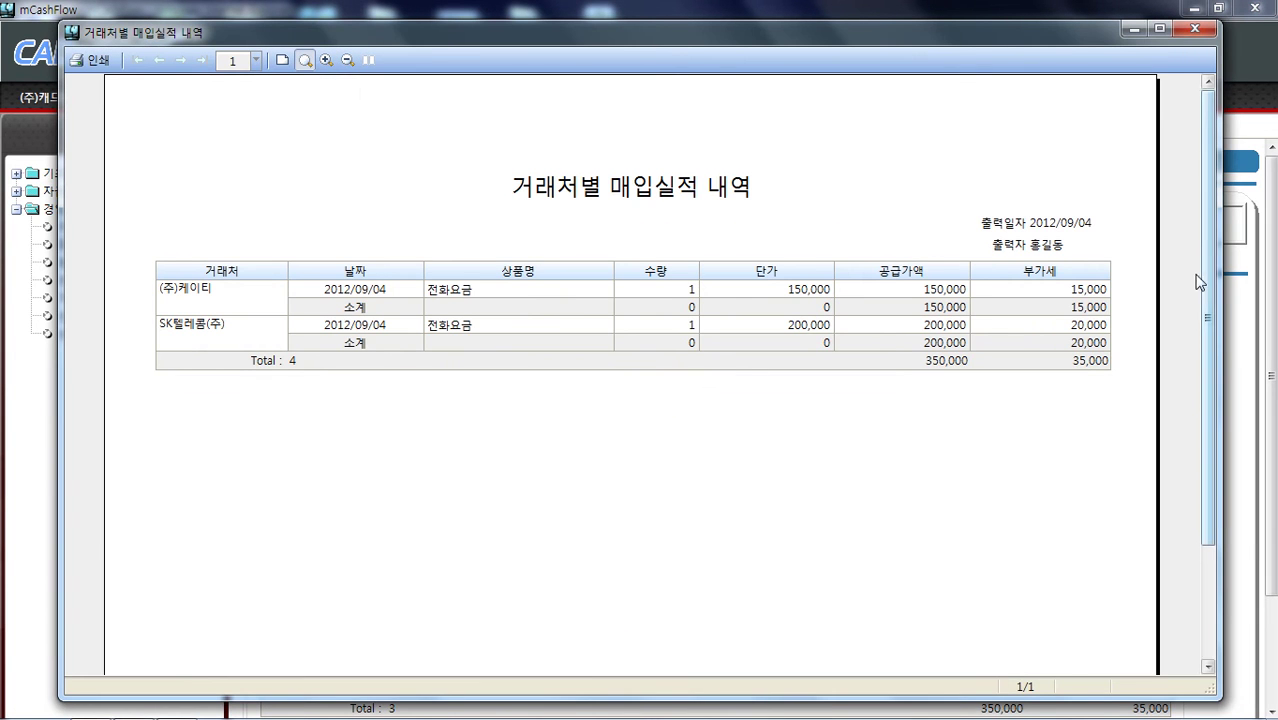
{"action": "left_click", "coordinate": [1194, 28]}
Query the purchase performance by product (상품별 매입실적 내역) and check its enlarged print preview.
{"action": "left_click", "coordinate": [550, 302]}
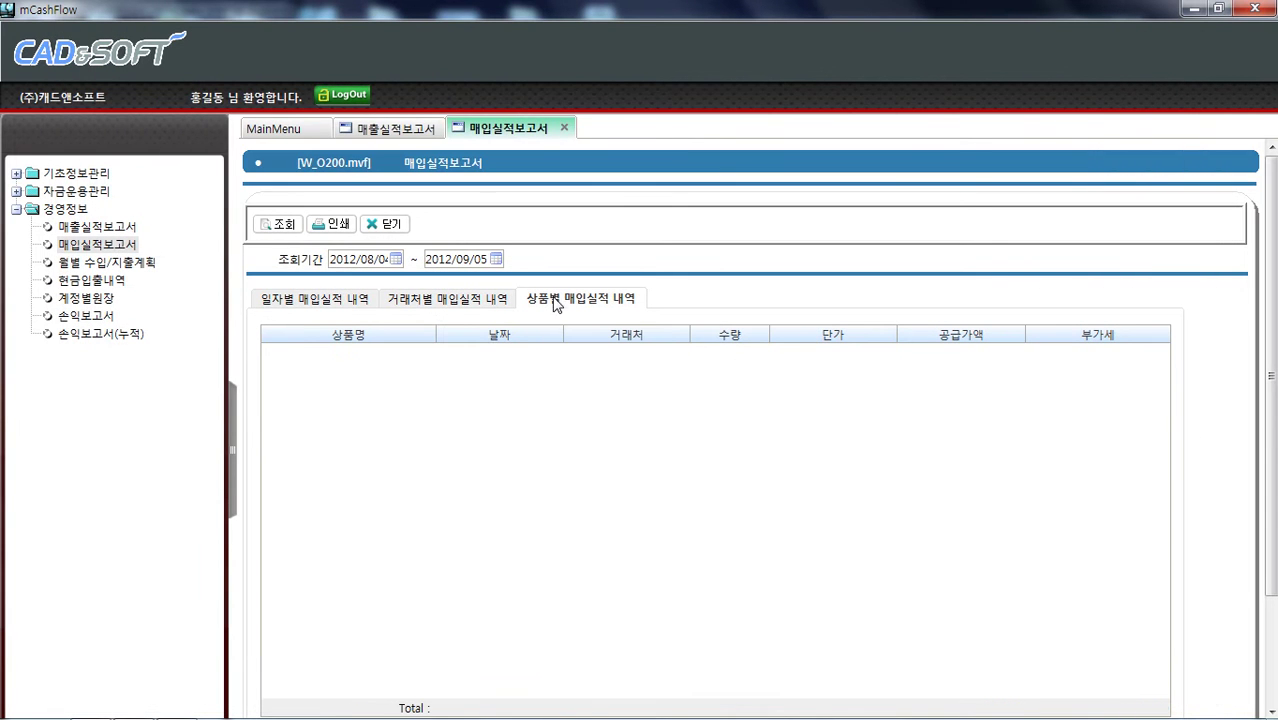
{"action": "left_click", "coordinate": [280, 226]}
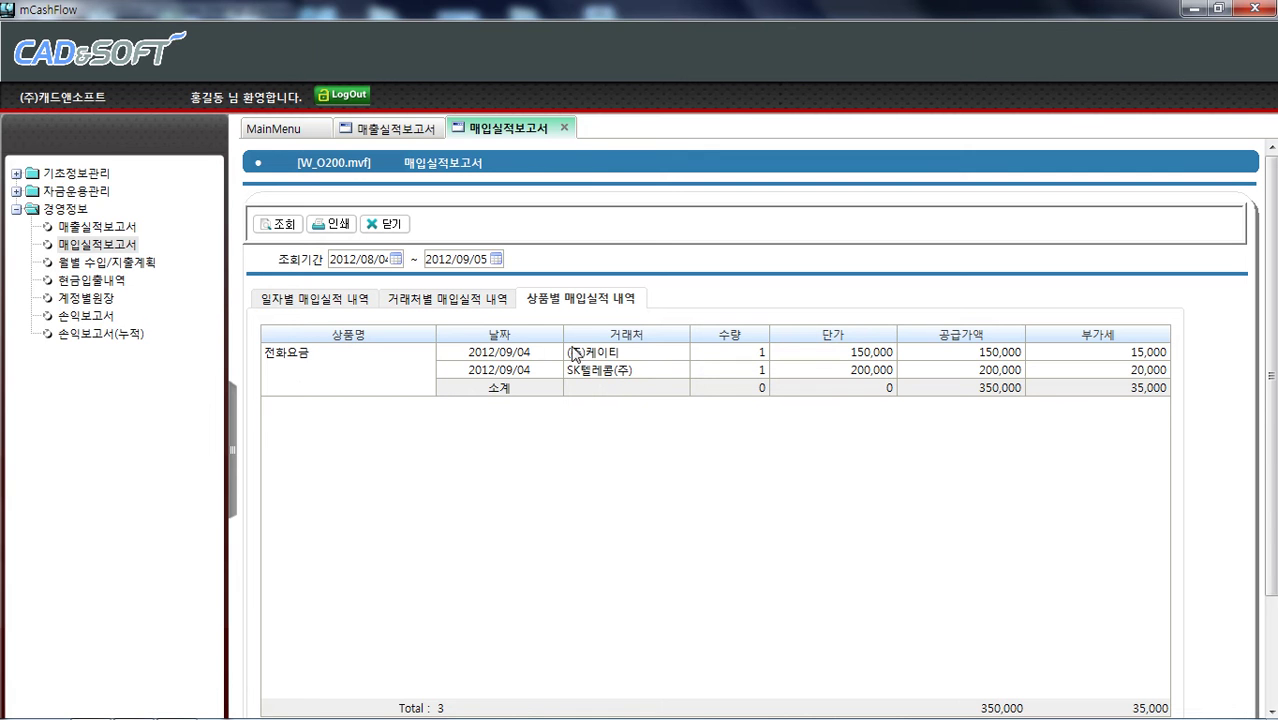
{"action": "left_click", "coordinate": [338, 224]}
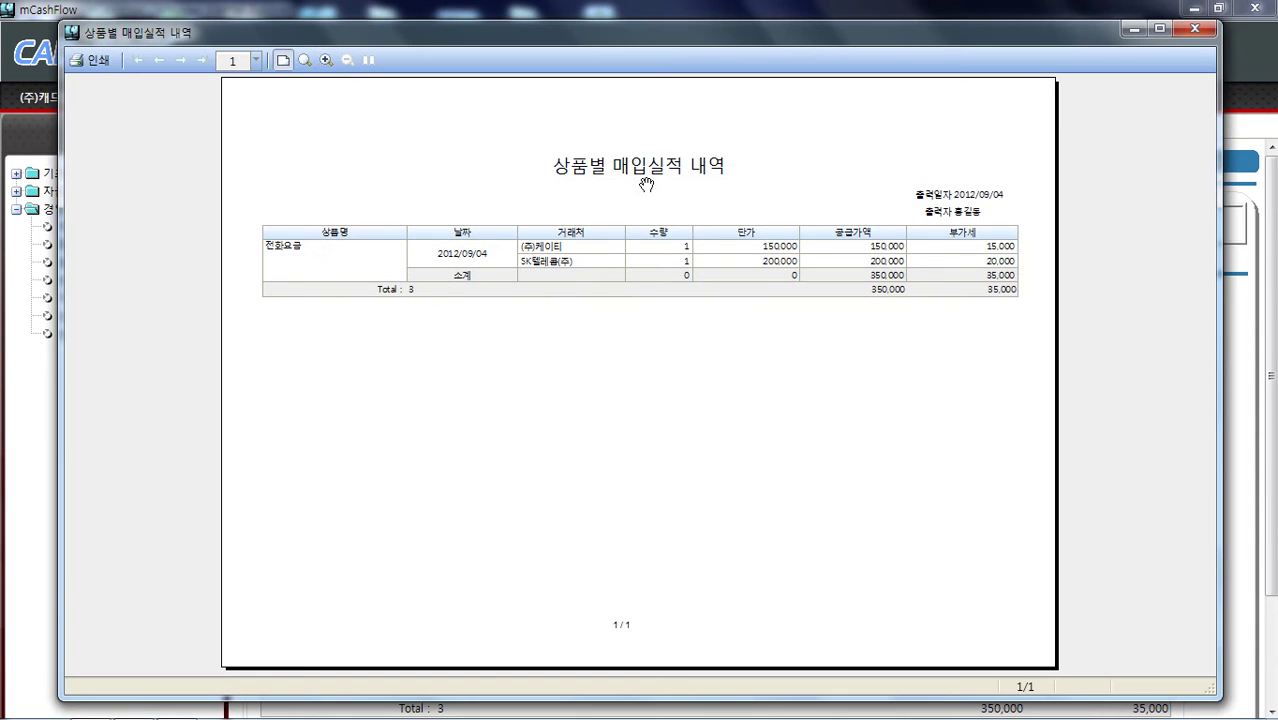
{"action": "left_click", "coordinate": [327, 60]}
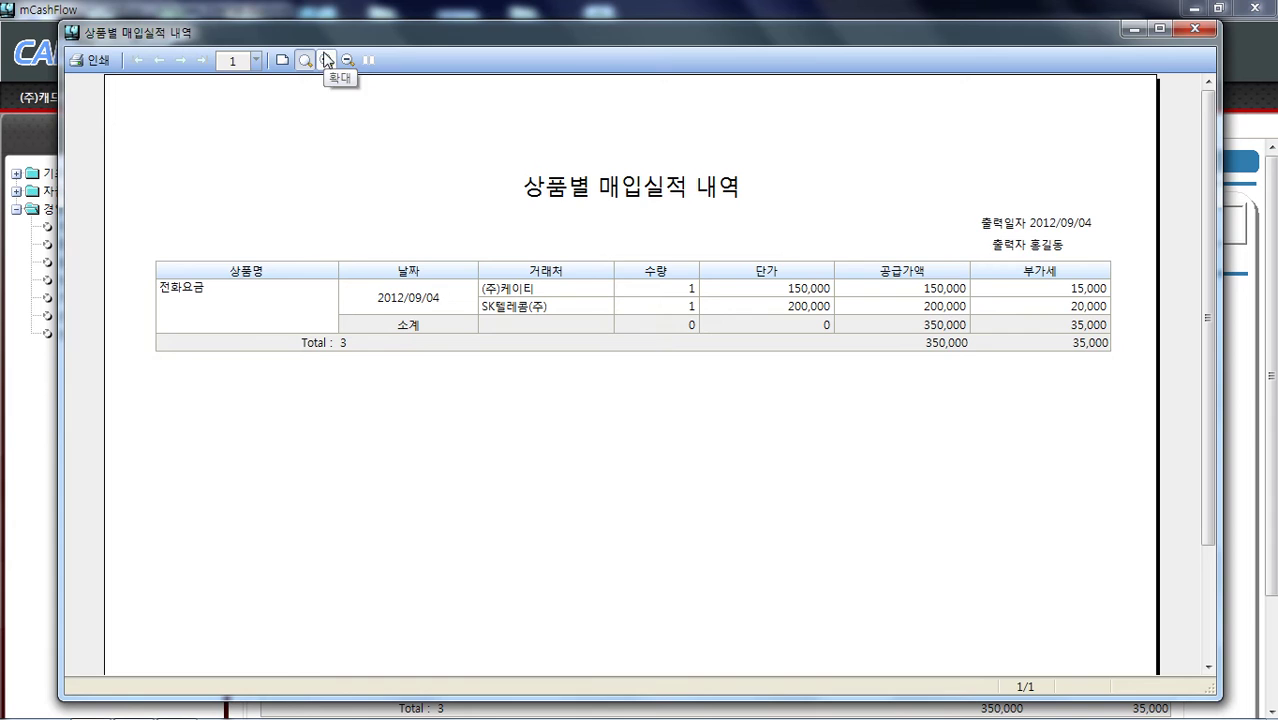
{"action": "left_click", "coordinate": [1194, 29]}
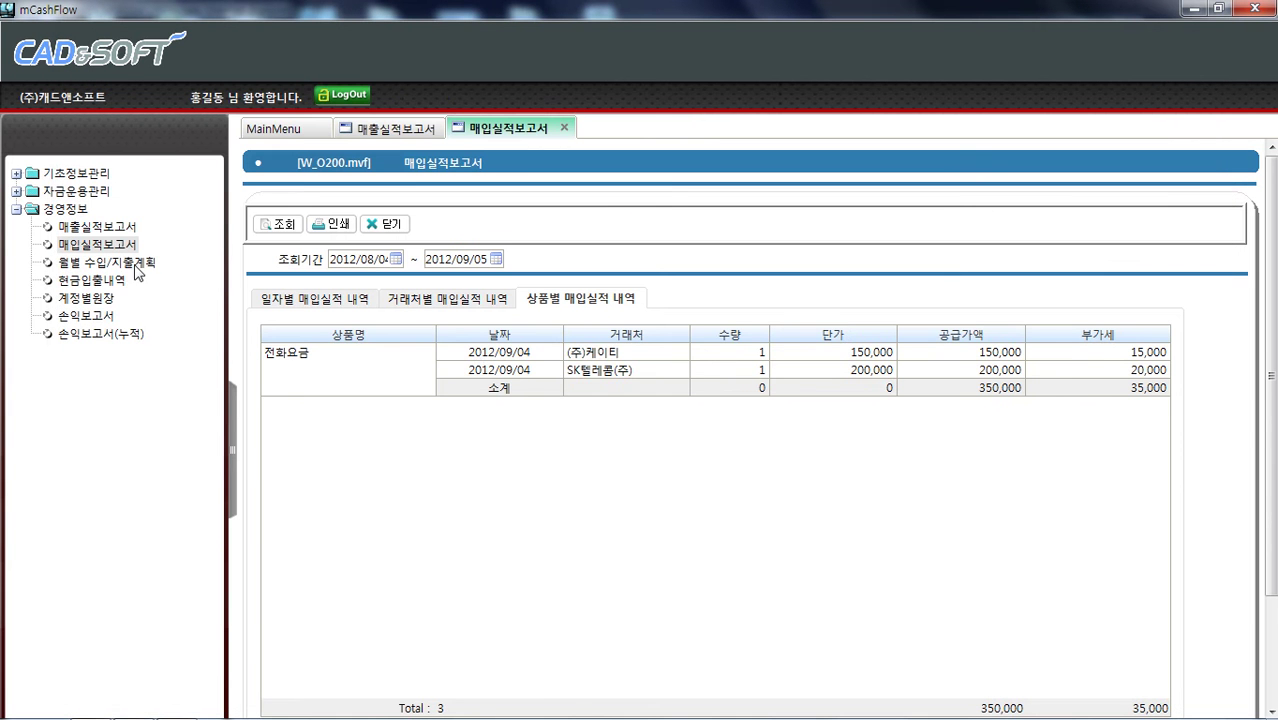
Open the monthly income/expense plan (월별 수입/지출계획) and examine the expense detail entries for September 4, 2012.
{"action": "left_click", "coordinate": [138, 265]}
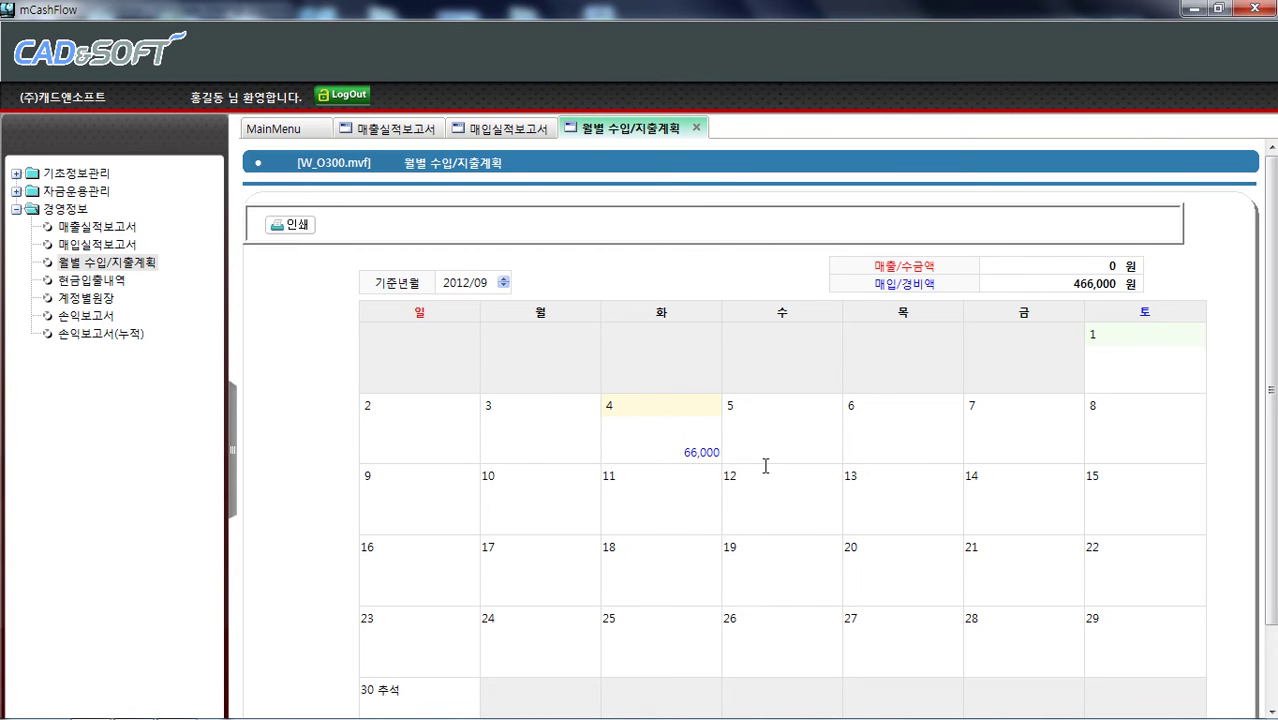
{"action": "left_click", "coordinate": [703, 455]}
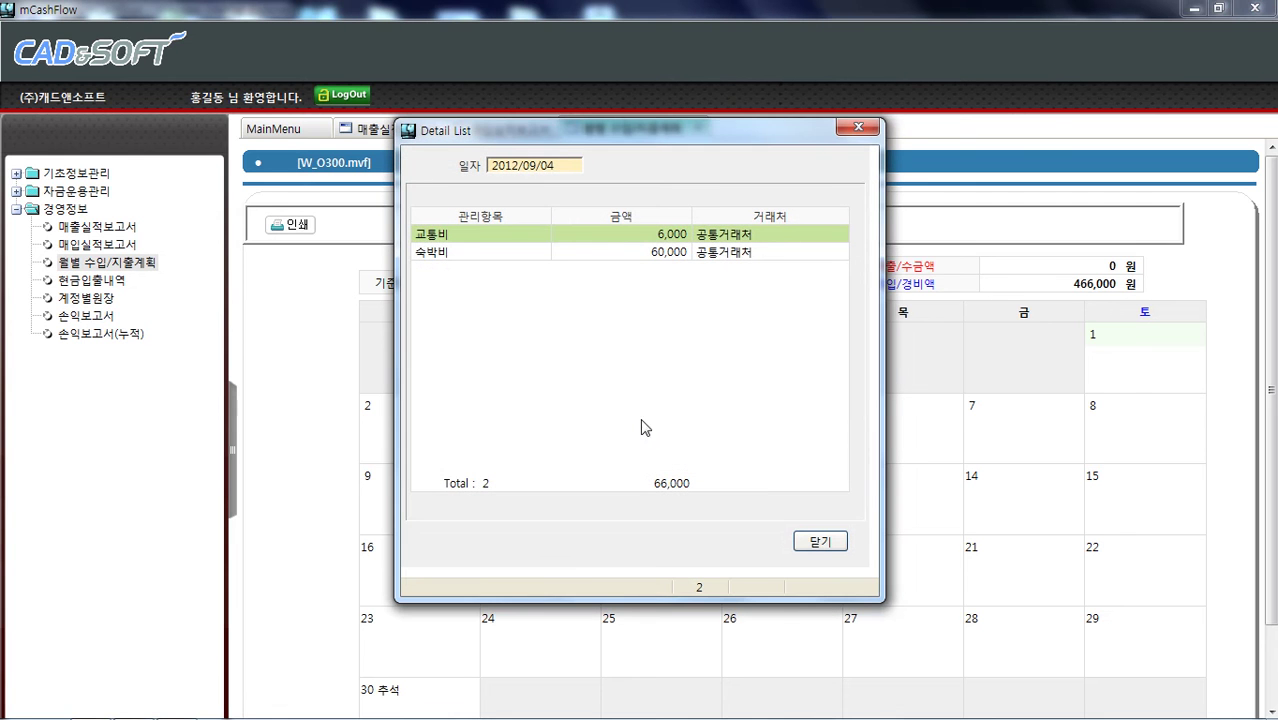
{"action": "left_click", "coordinate": [478, 256]}
{"action": "left_click", "coordinate": [588, 238]}
{"action": "left_click", "coordinate": [508, 259]}
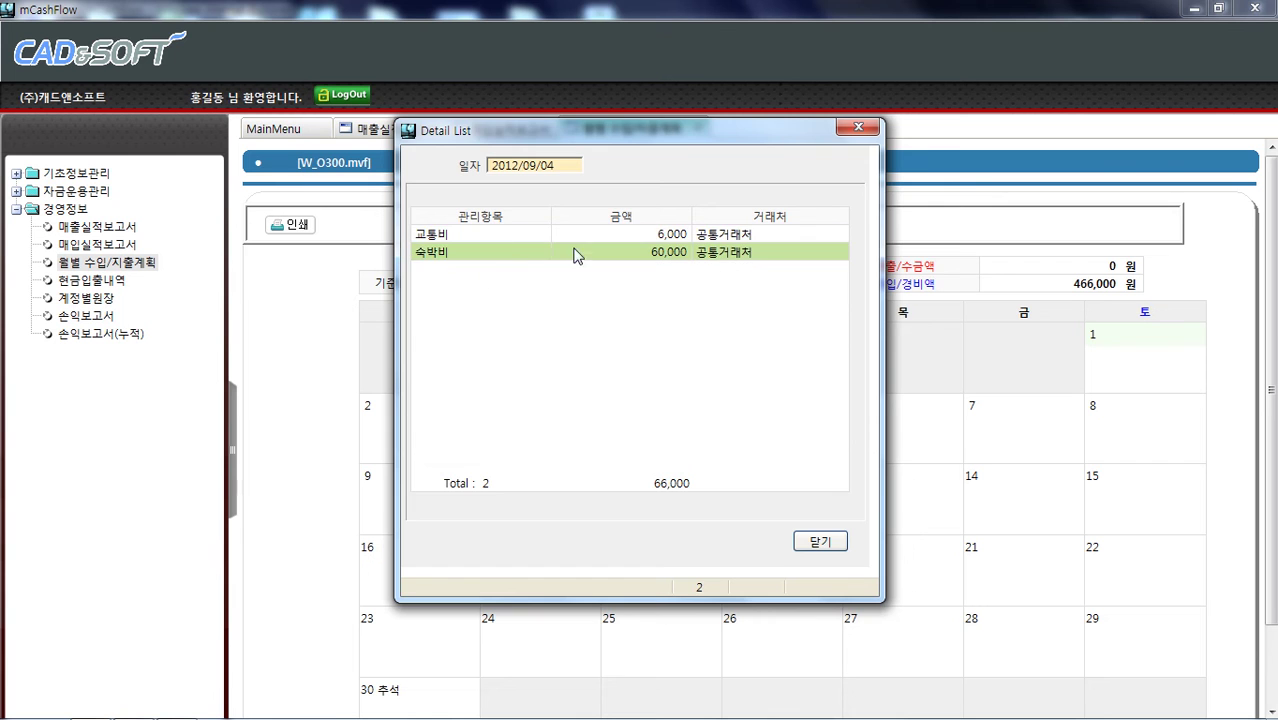
Examine the expense detail entries for September 30, 2012 in the monthly income/expense plan and close the detail list.
{"action": "left_click", "coordinate": [818, 541]}
{"action": "left_click_drag", "start_coordinate": [1272, 398], "coordinate": [1272, 467]}
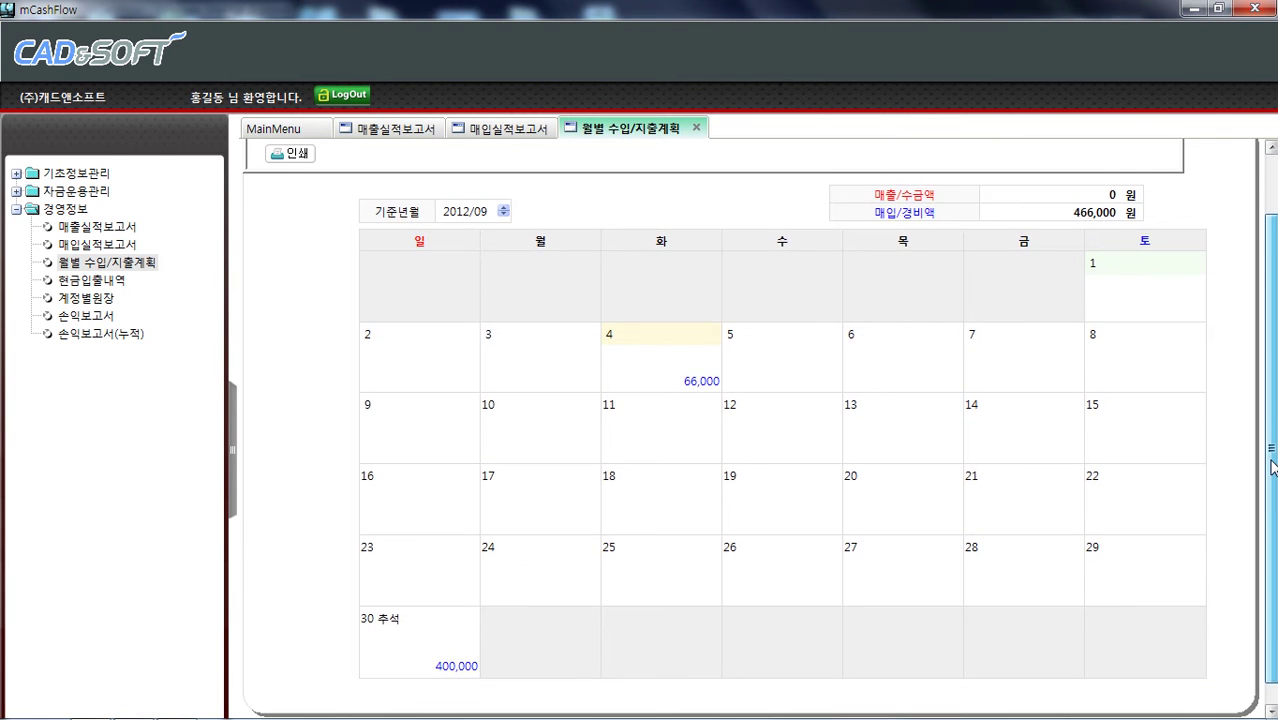
{"action": "left_click", "coordinate": [458, 665]}
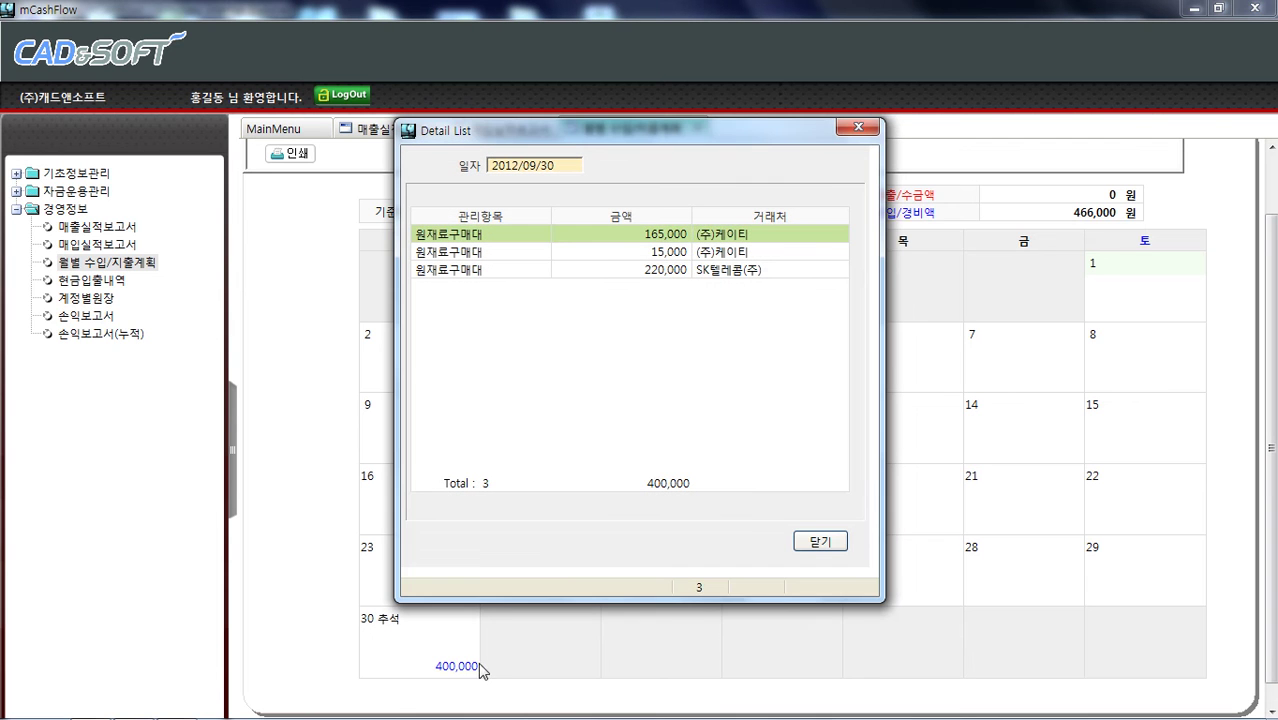
{"action": "left_click", "coordinate": [562, 252]}
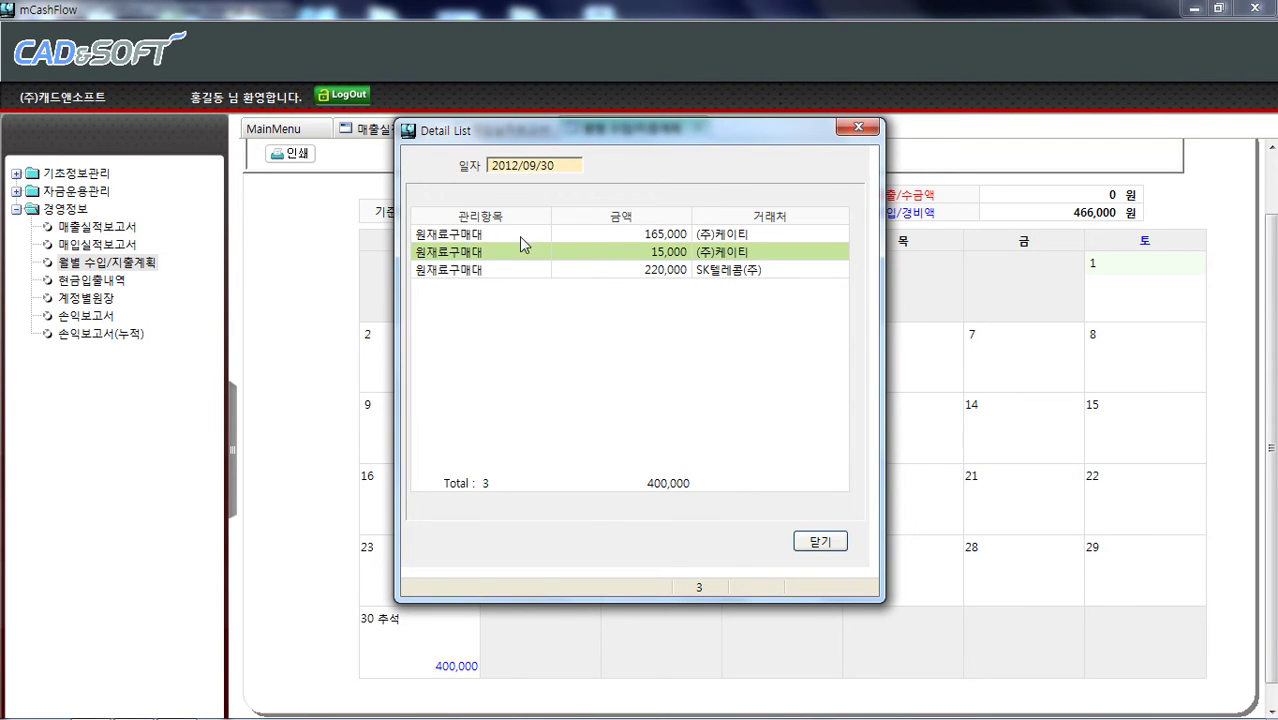
{"action": "left_click", "coordinate": [743, 236]}
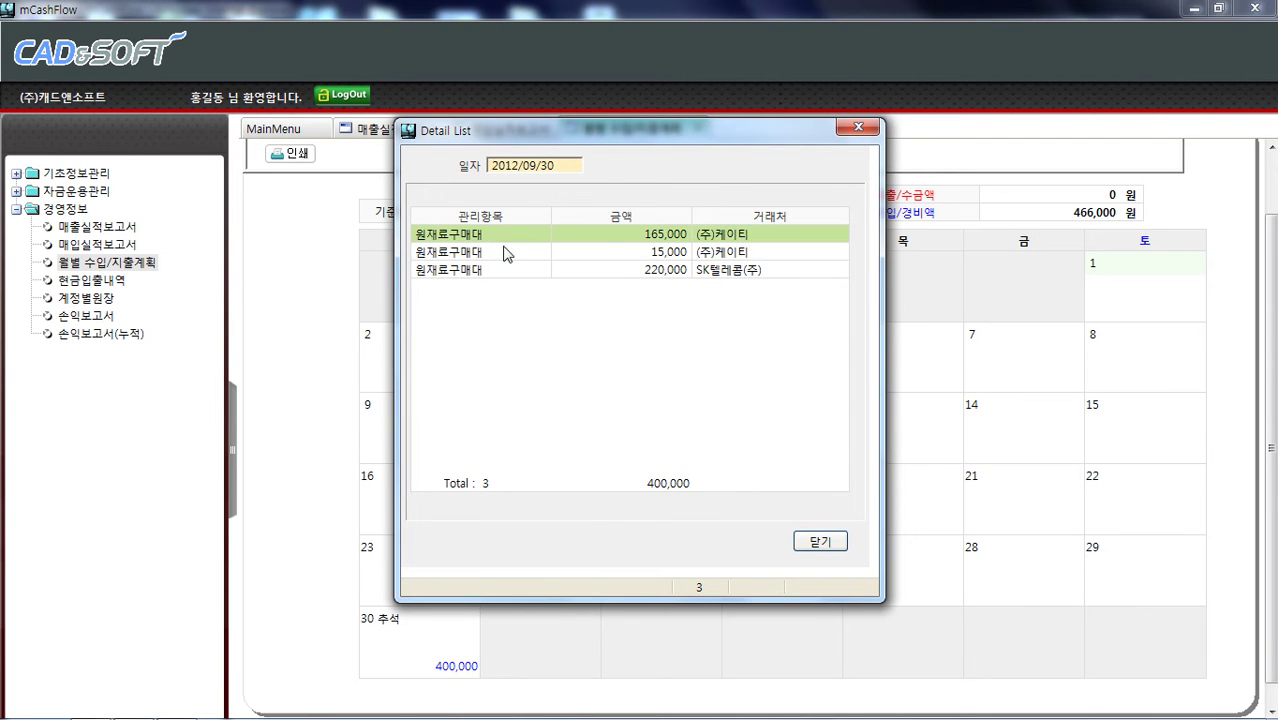
{"action": "left_click", "coordinate": [657, 256]}
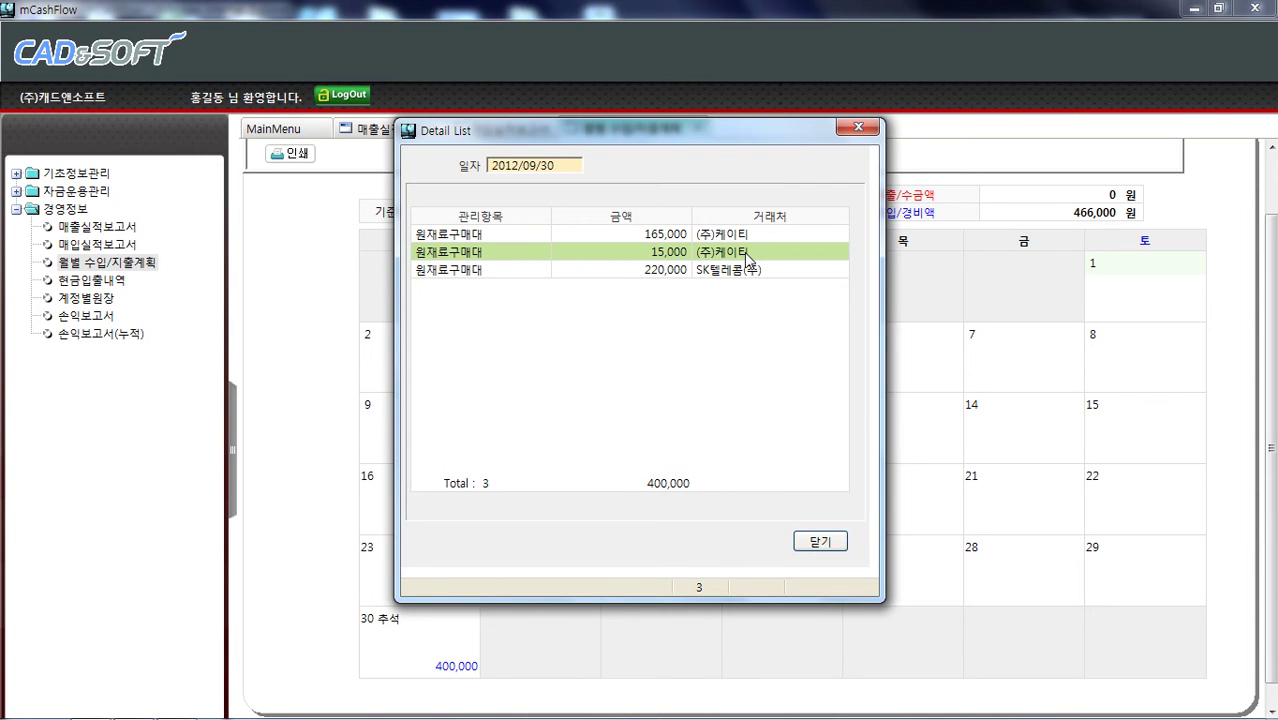
{"action": "left_click", "coordinate": [659, 272]}
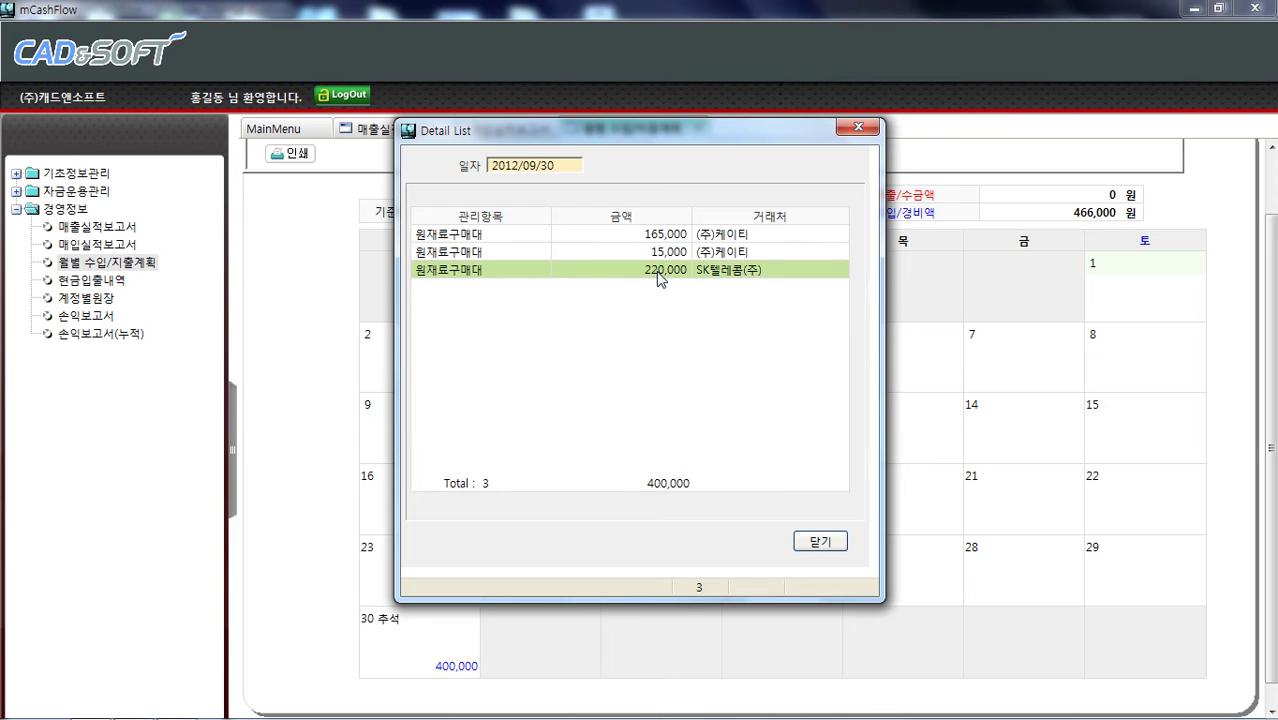
{"action": "left_click", "coordinate": [822, 543]}
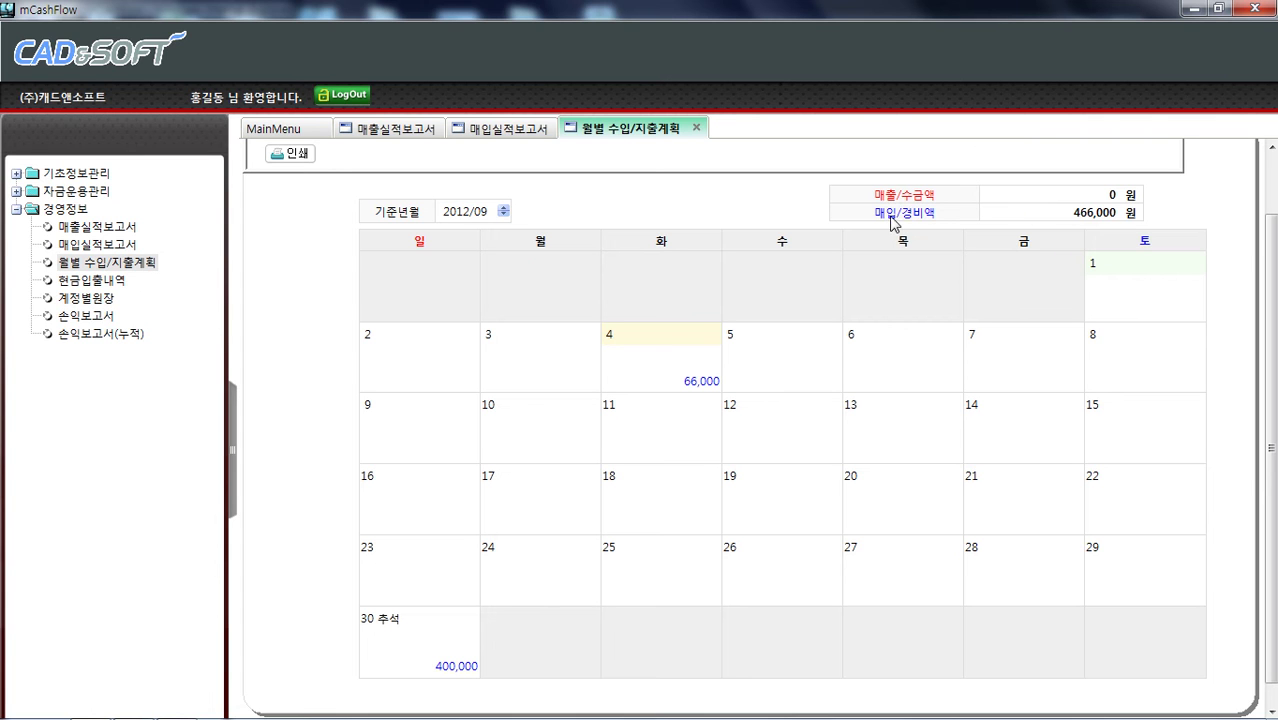
Switch the income/expense plan to 2012/10 and examine the sales detail entries for October 30.
{"action": "left_click", "coordinate": [504, 208]}
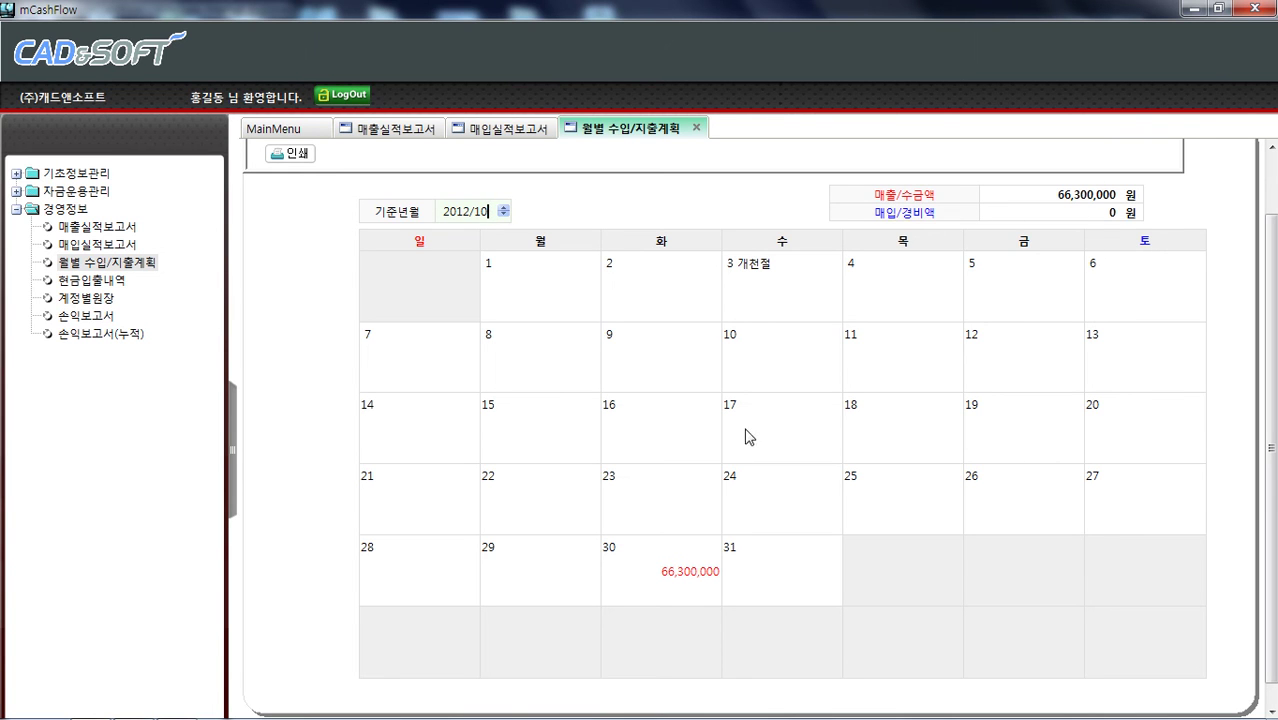
{"action": "double_click", "coordinate": [690, 572]}
{"action": "left_click", "coordinate": [490, 262]}
{"action": "left_click", "coordinate": [600, 234]}
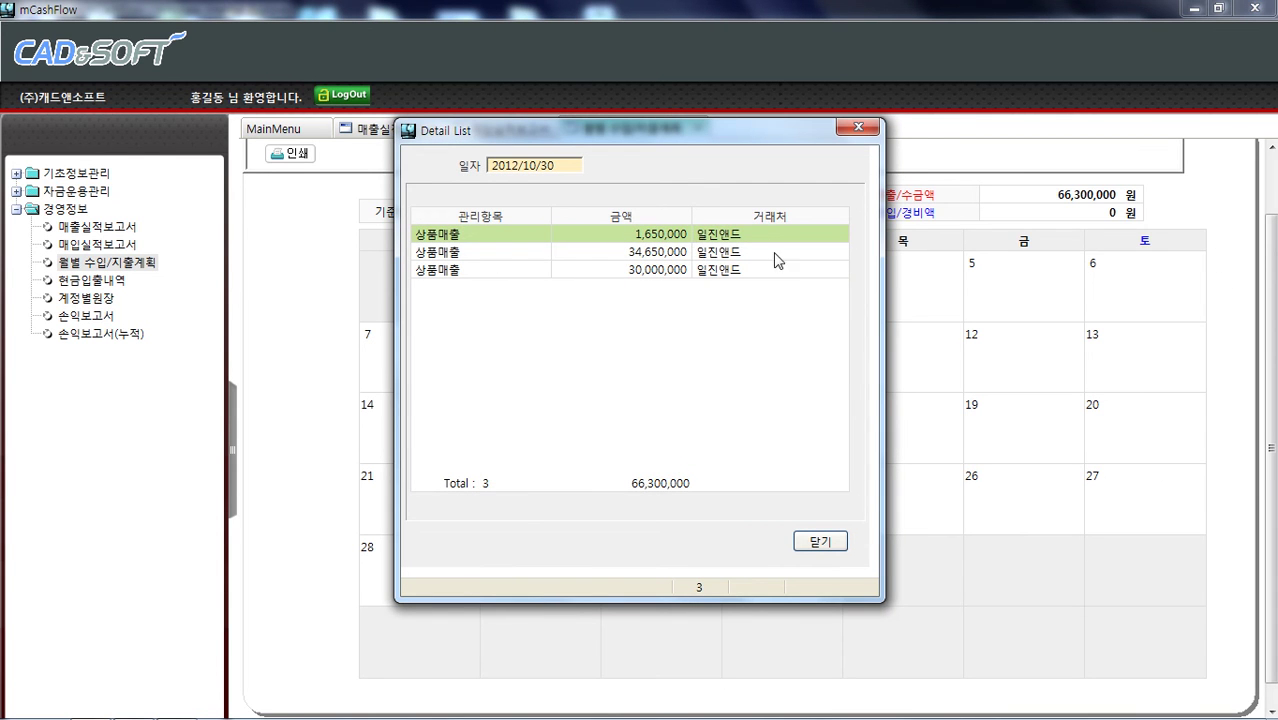
{"action": "left_click", "coordinate": [820, 543]}
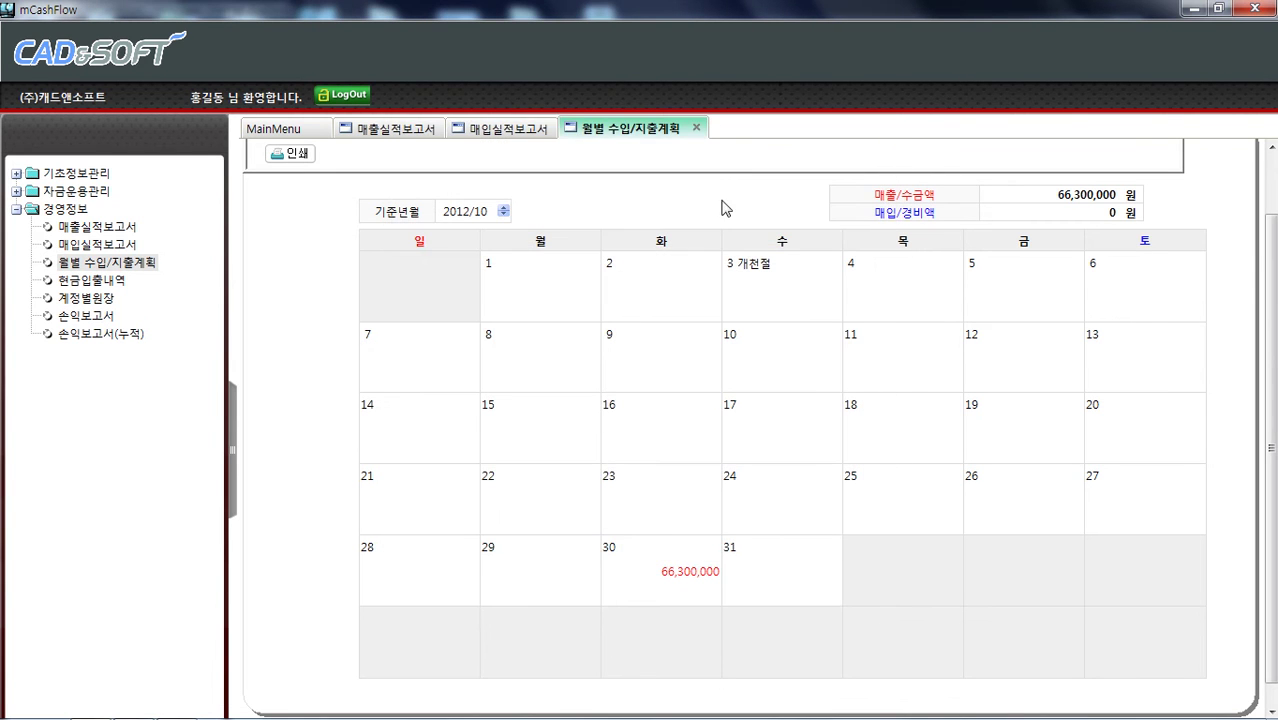
Check the print preview of the monthly income/expense plan for 2012/10 and close it.
{"action": "scroll", "coordinate": [1270, 220], "scroll_direction": "up", "scroll_amount": 2}
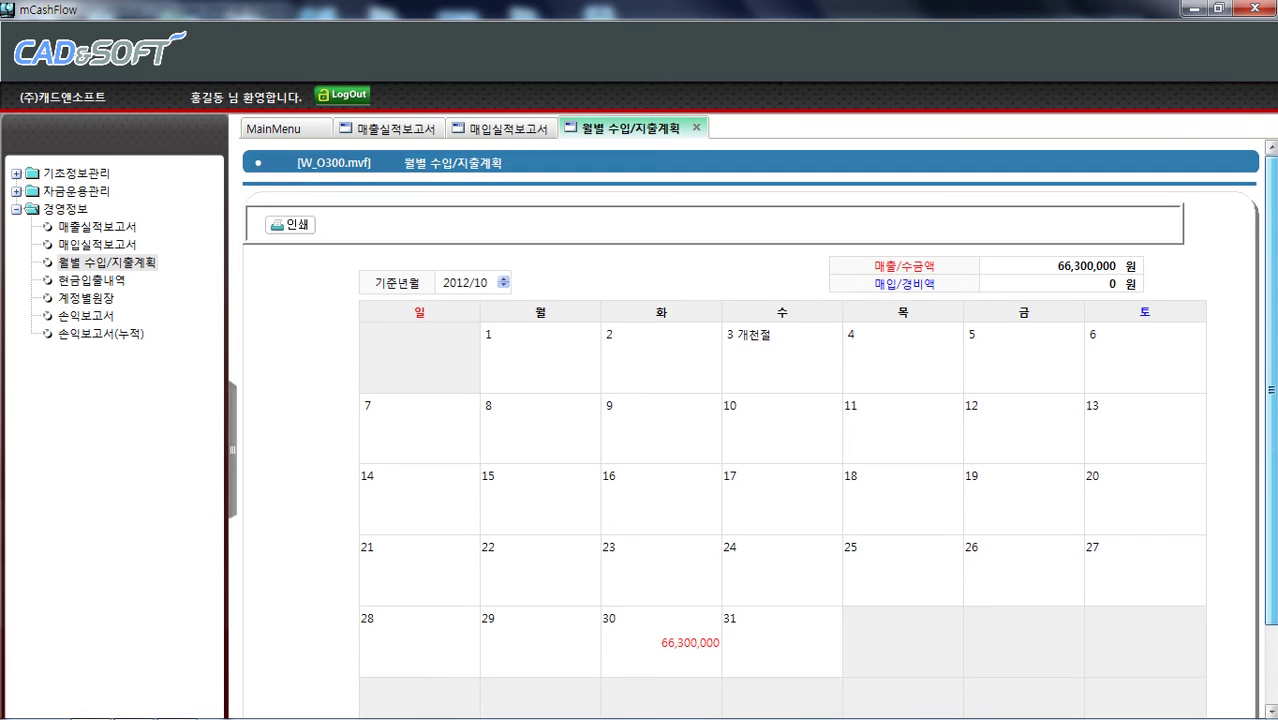
{"action": "left_click", "coordinate": [289, 209]}
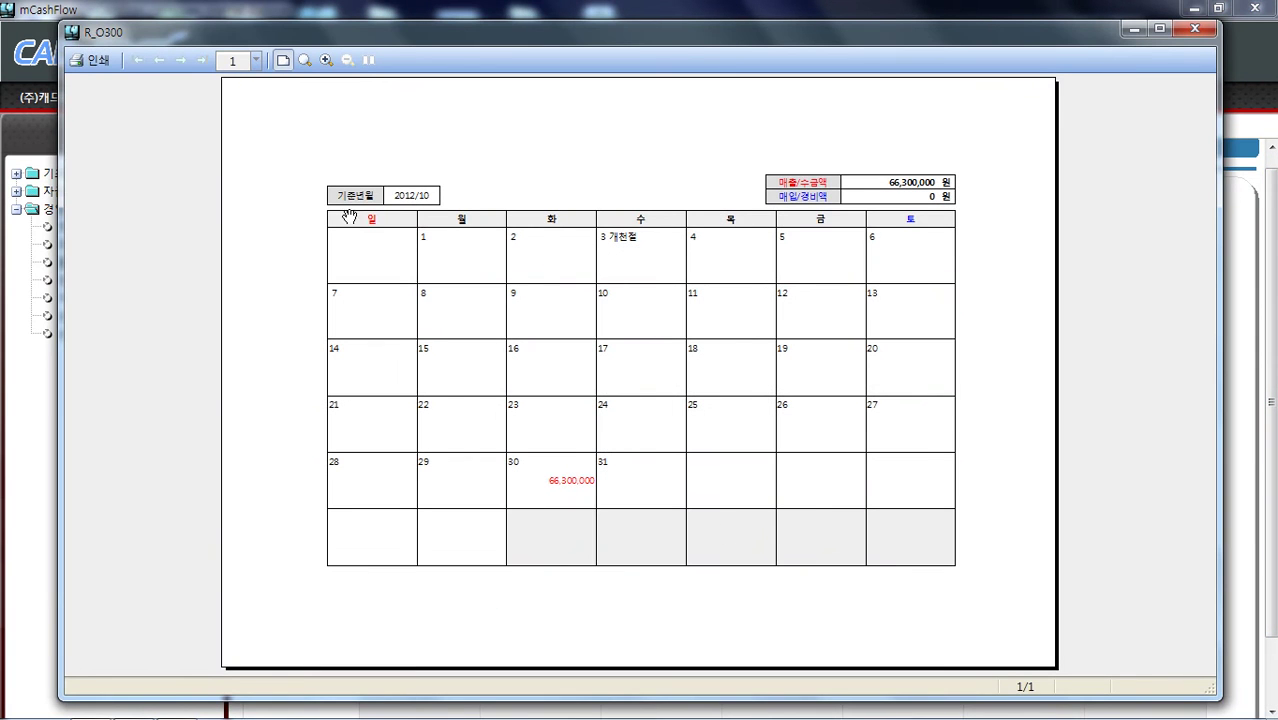
{"action": "left_click", "coordinate": [1197, 31]}
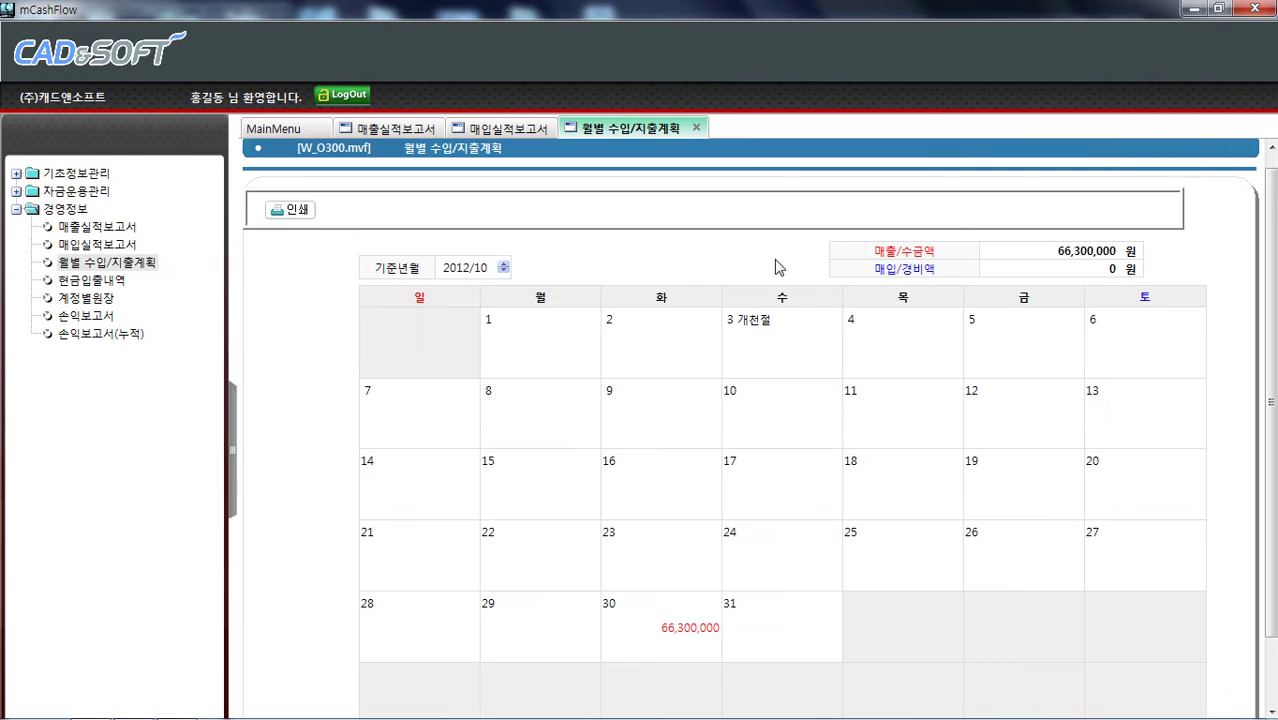
Browse the plan forward to 2012/11 and back to 2012/09, and check the September print preview.
{"action": "left_click", "coordinate": [504, 265]}
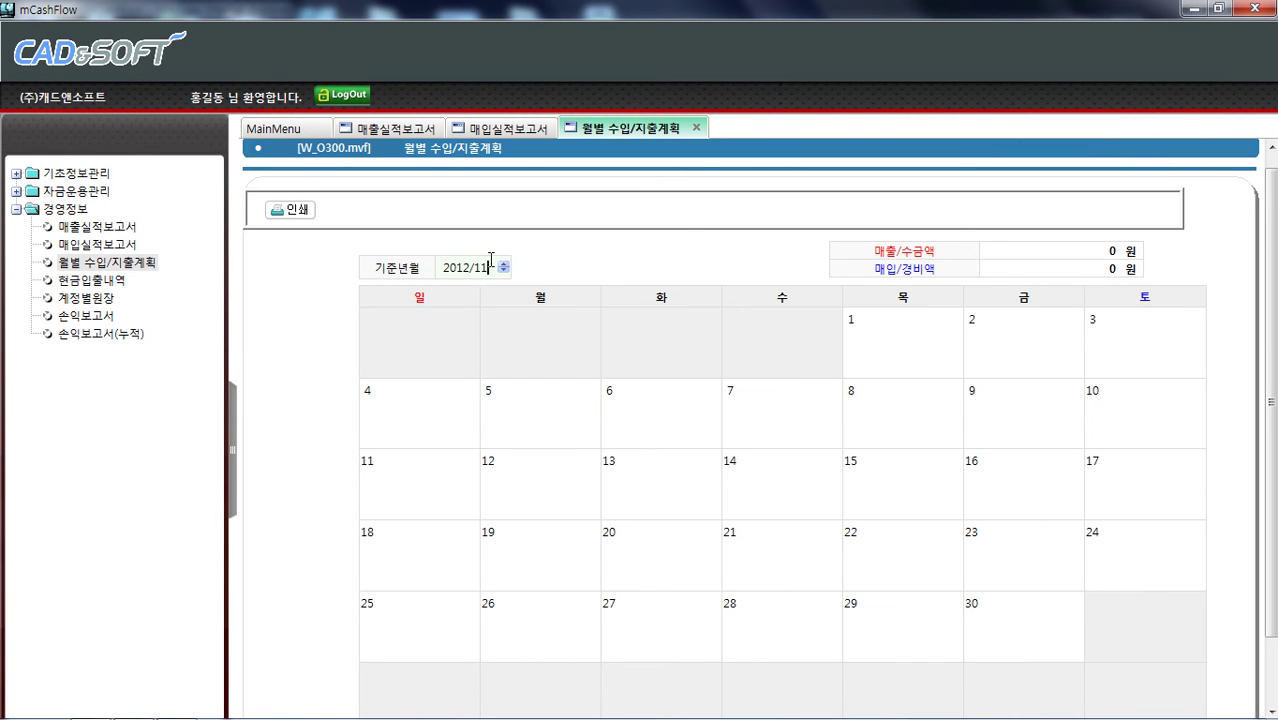
{"action": "left_click", "coordinate": [505, 271]}
{"action": "left_click", "coordinate": [505, 271]}
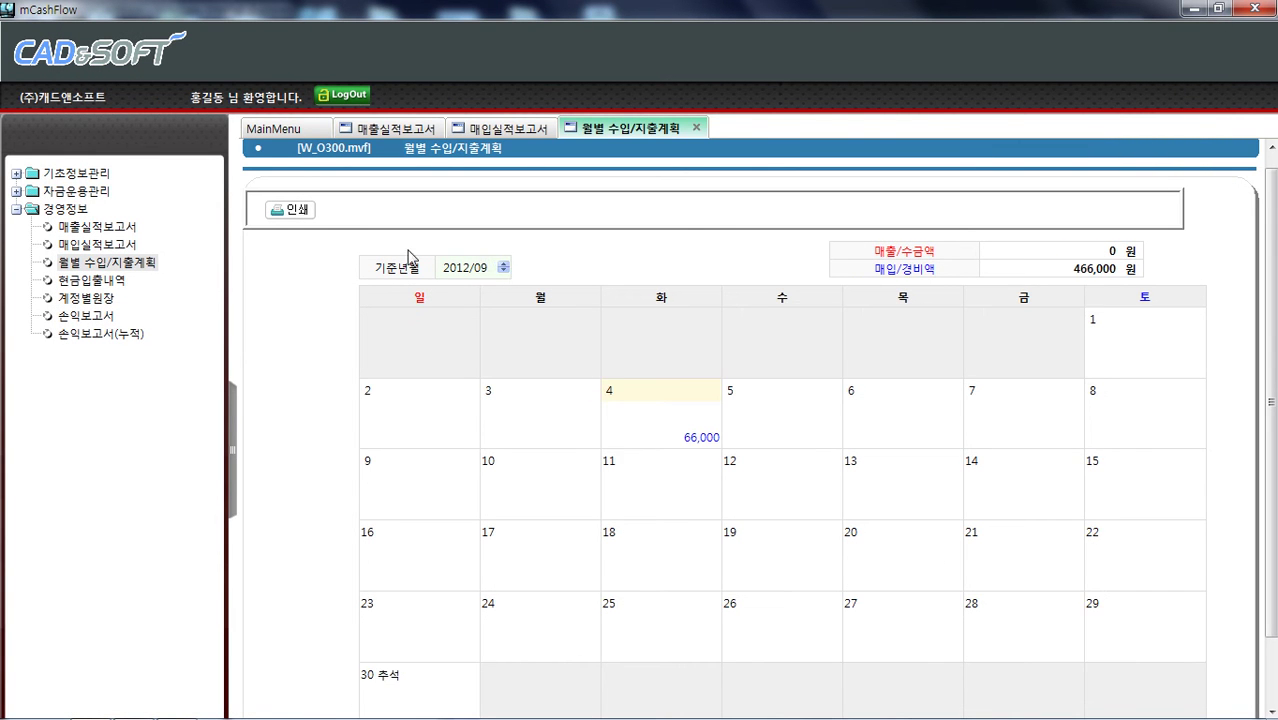
{"action": "left_click", "coordinate": [290, 209]}
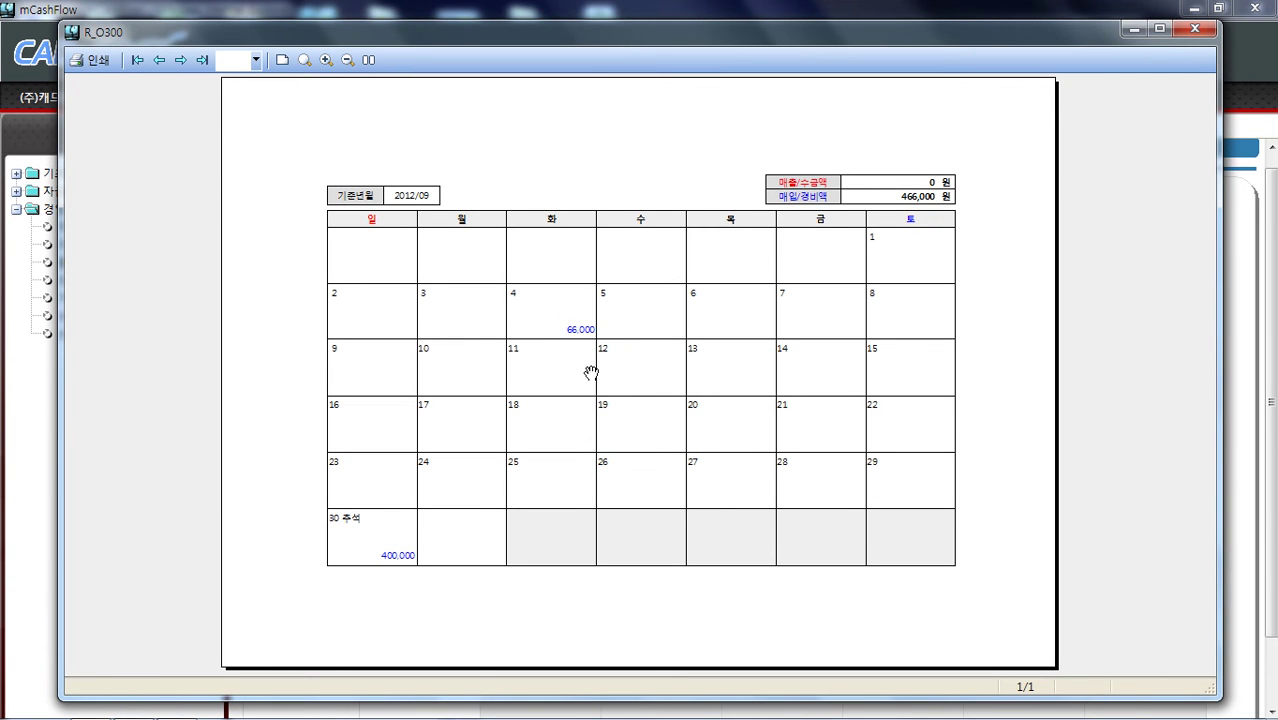
{"action": "left_click", "coordinate": [1198, 31]}
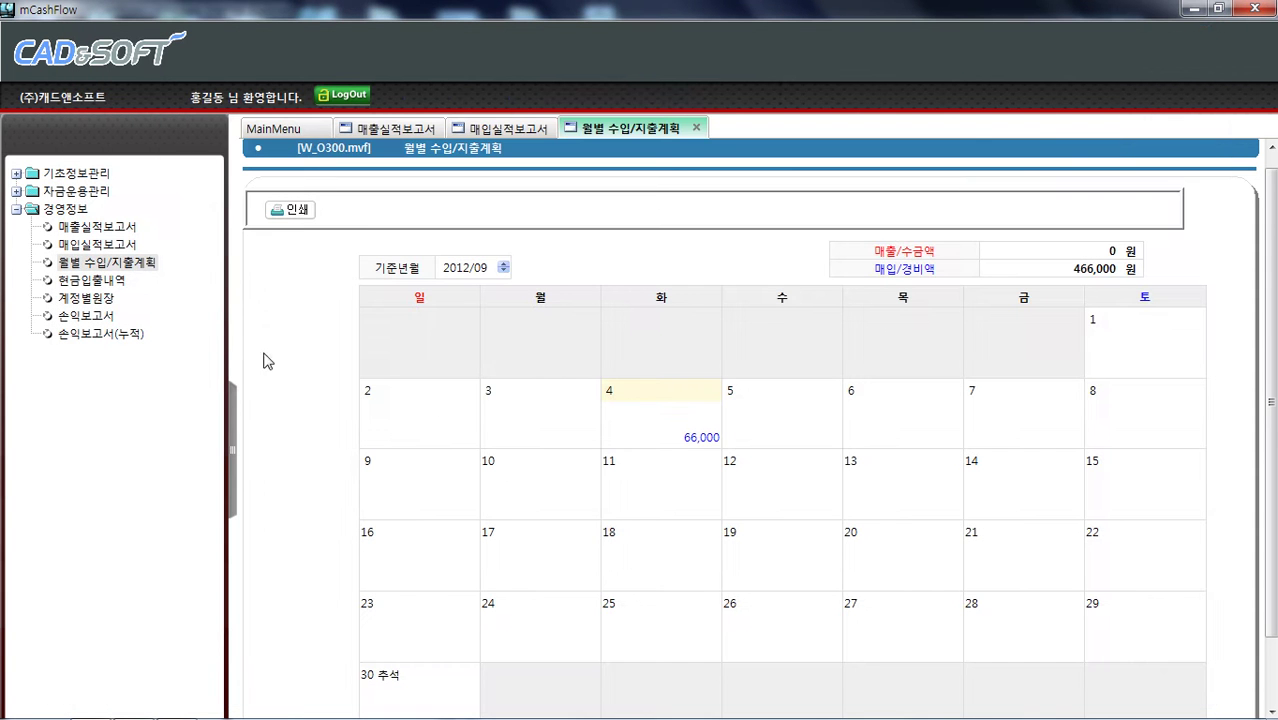
Query the cash deposit/withdrawal details (현금입출내역) for the preset period and check their print preview.
{"action": "left_click", "coordinate": [95, 281]}
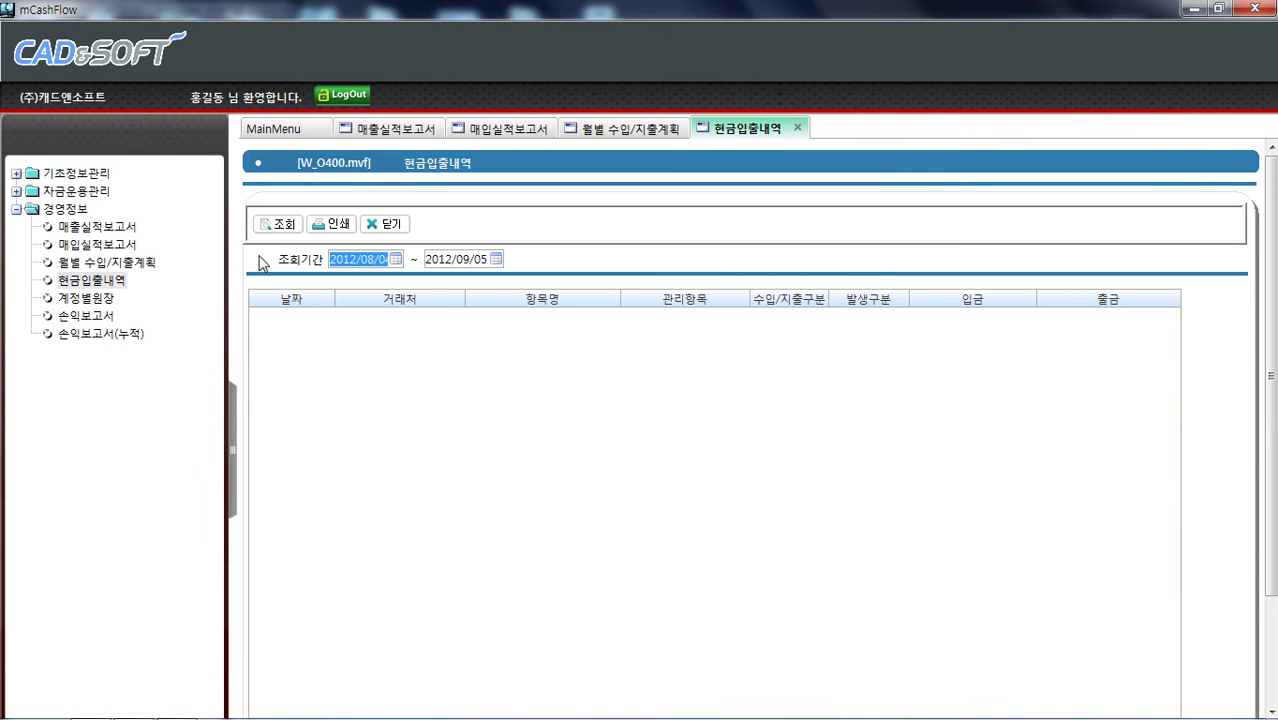
{"action": "left_click", "coordinate": [278, 228]}
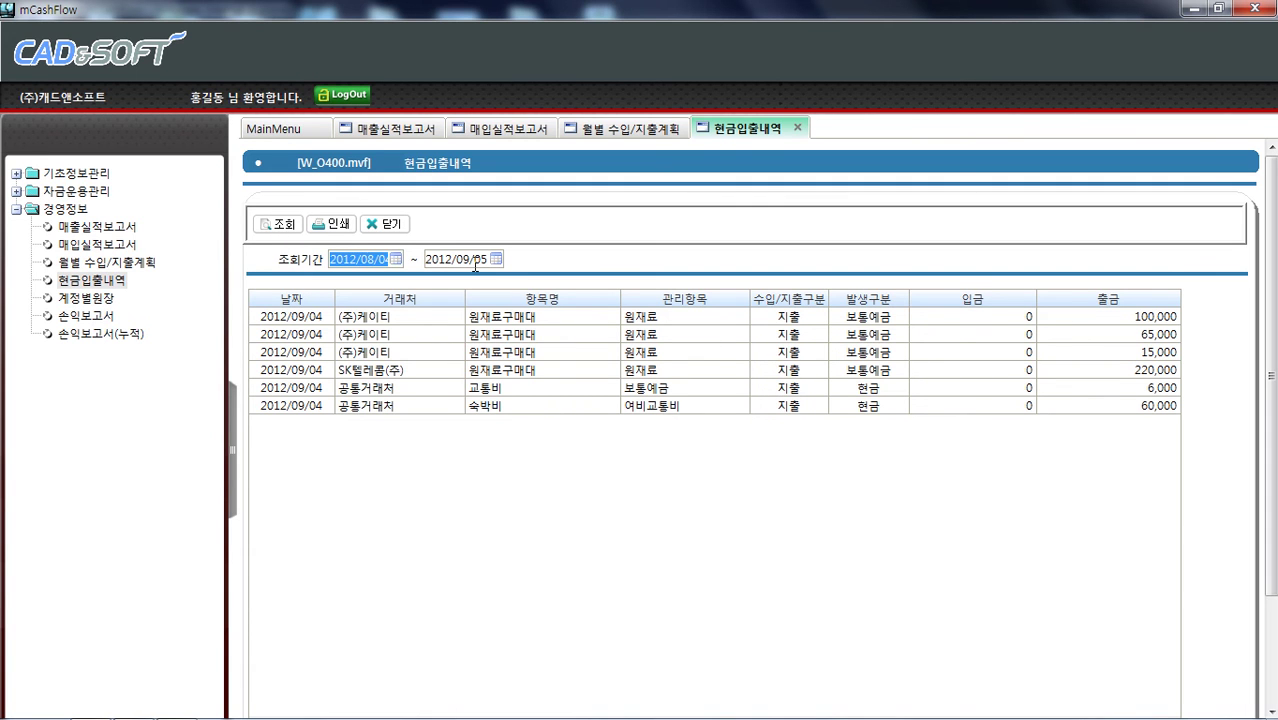
{"action": "left_click", "coordinate": [333, 228]}
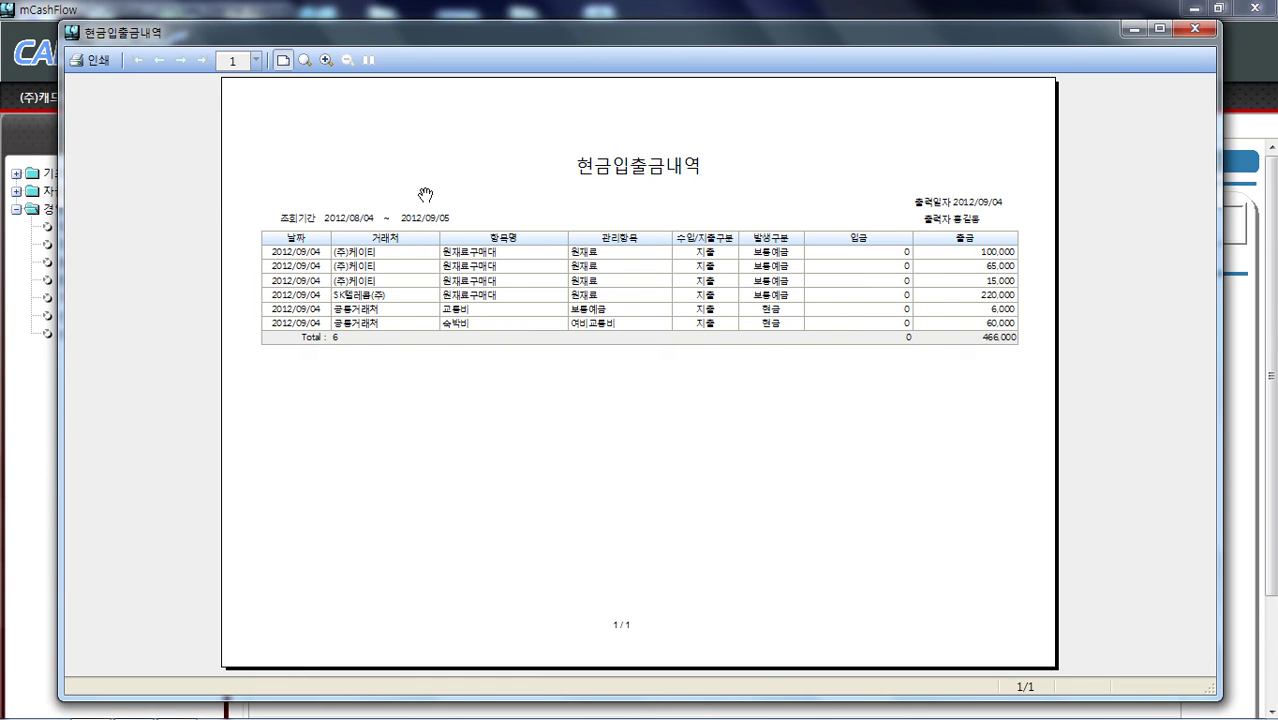
{"action": "left_click", "coordinate": [1196, 30]}
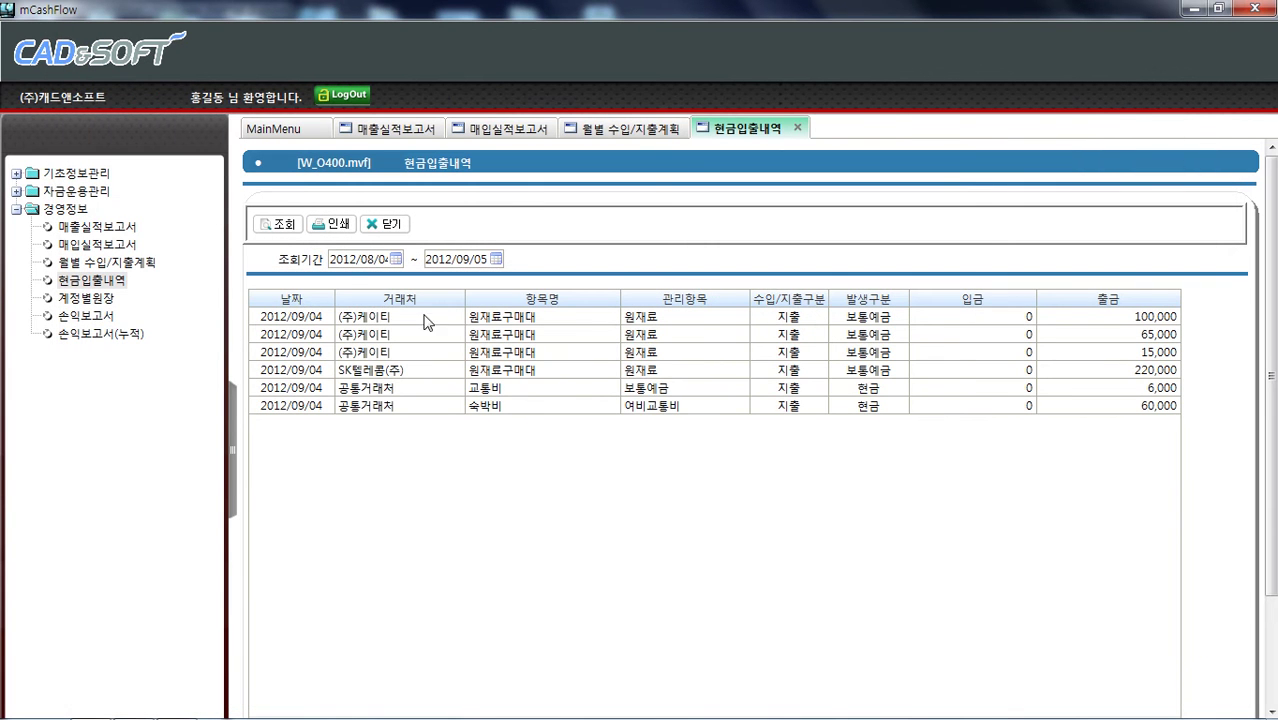
Query the ledger by account (계정별원장) for 09/01 to 09/30, 2012 and review the entries of all accounts.
{"action": "left_click", "coordinate": [90, 298]}
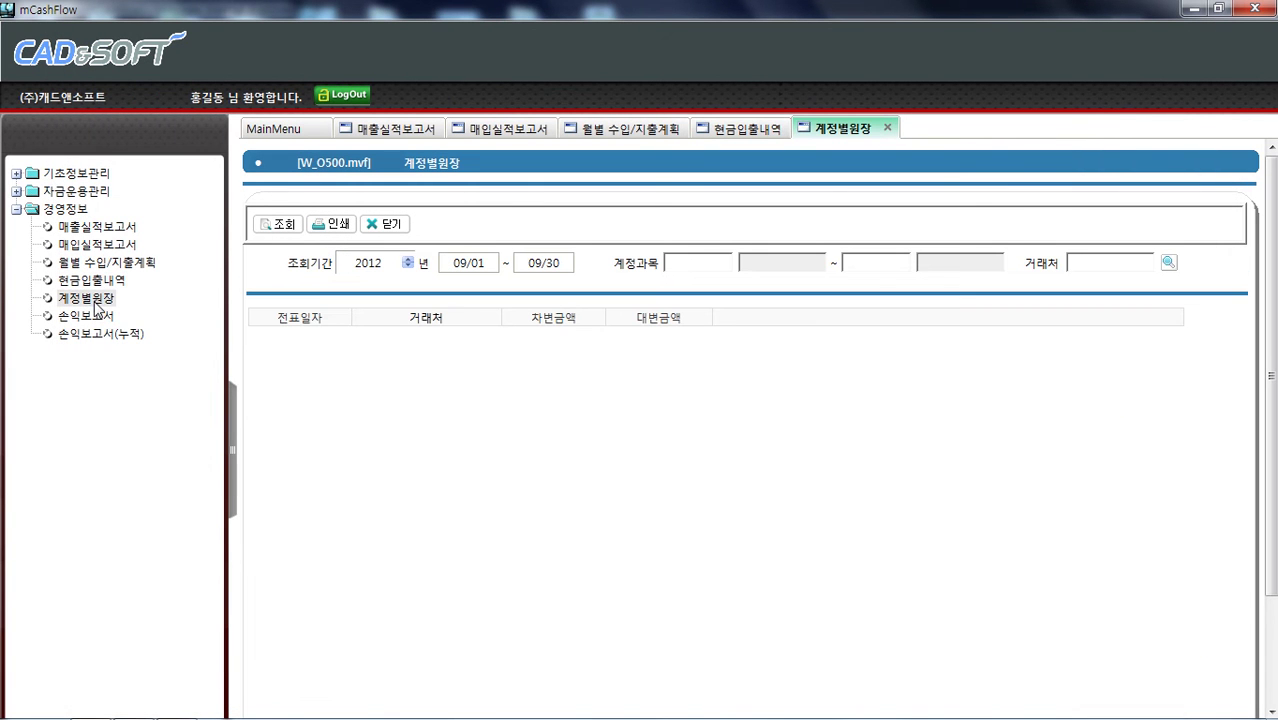
{"action": "left_click", "coordinate": [272, 227]}
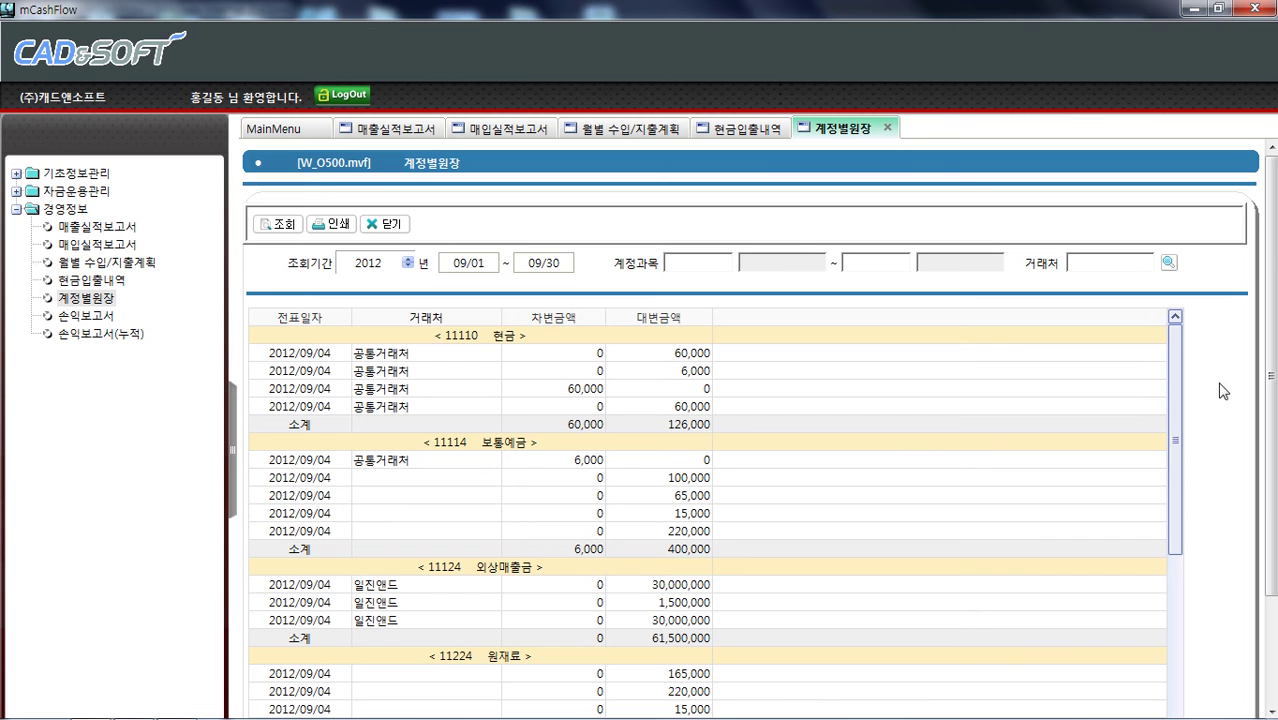
{"action": "left_click_drag", "start_coordinate": [1184, 412], "coordinate": [1186, 662]}
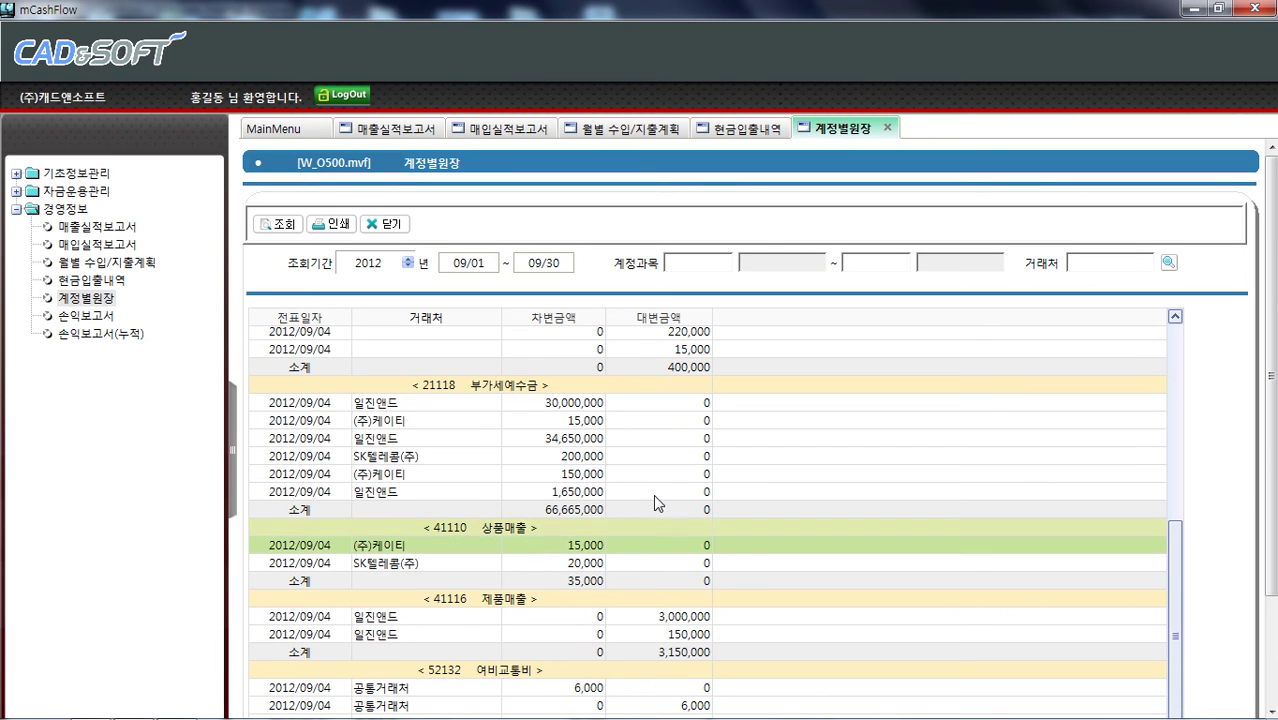
{"action": "scroll", "coordinate": [653, 505], "scroll_direction": "up", "scroll_amount": 7}
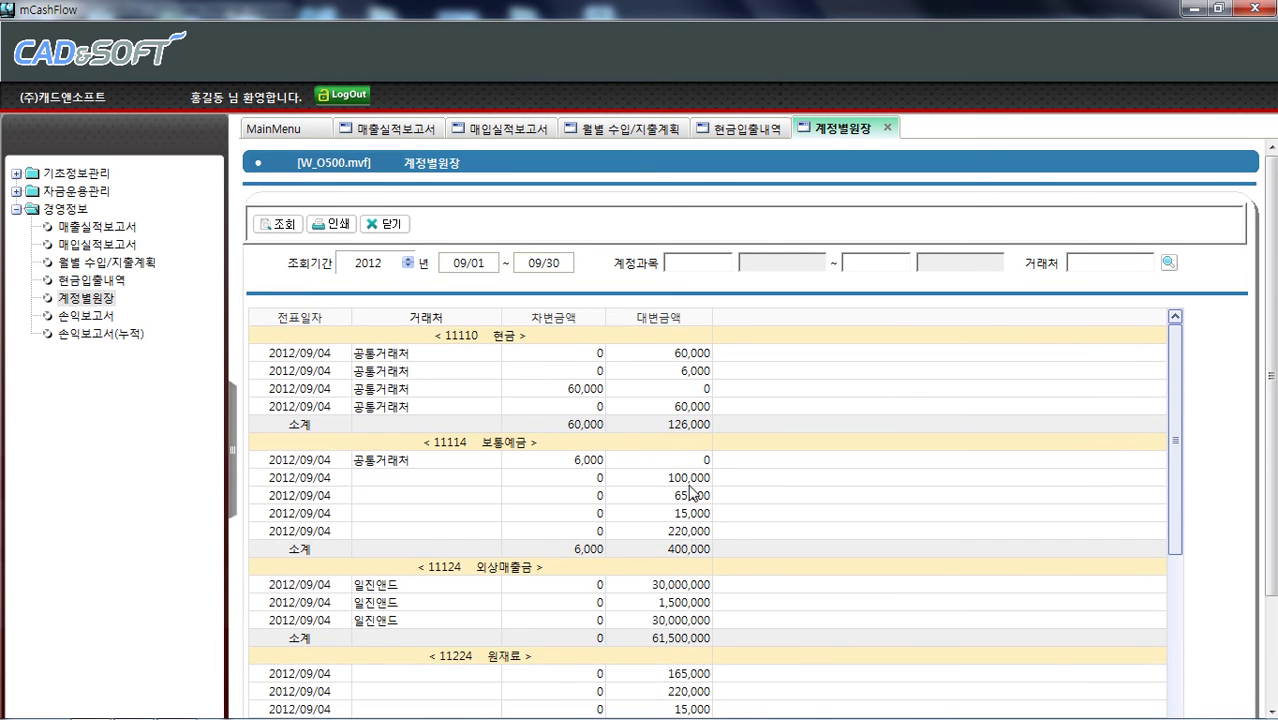
Read through the first page of the account ledger's print preview and close it.
{"action": "left_click", "coordinate": [332, 224]}
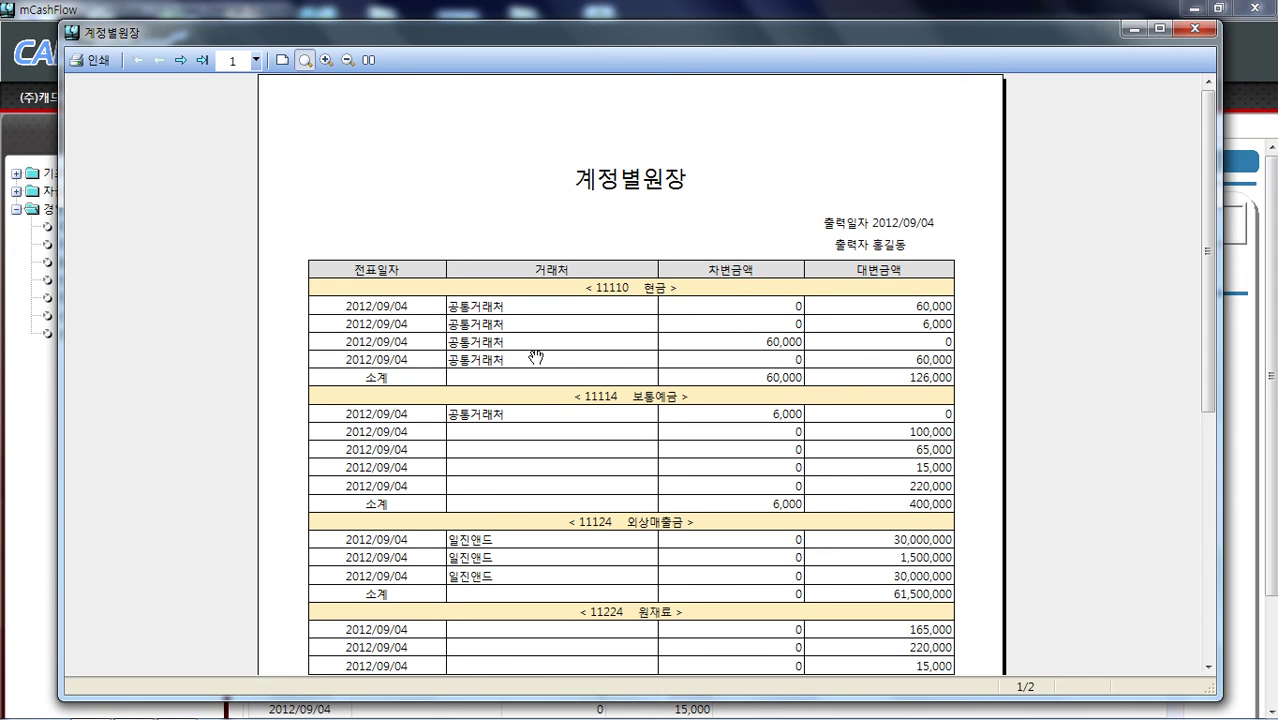
{"action": "scroll", "coordinate": [842, 356], "scroll_direction": "down", "scroll_amount": 3}
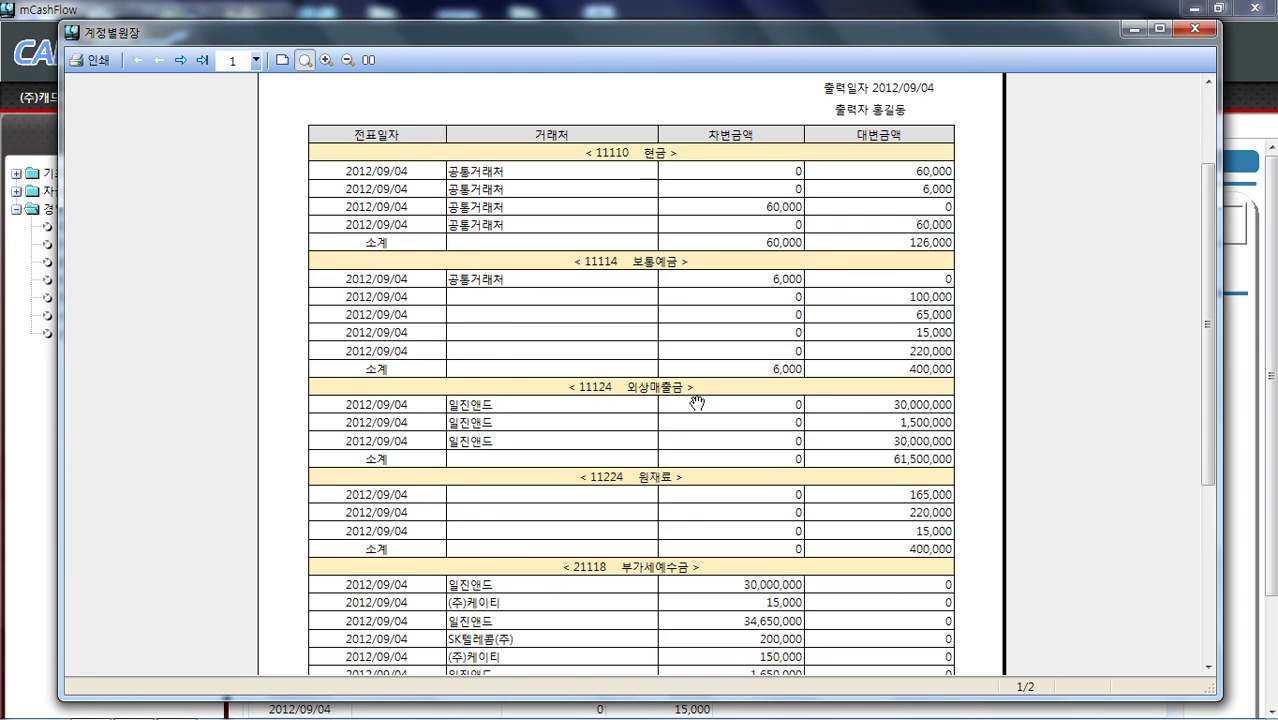
{"action": "scroll", "coordinate": [697, 402], "scroll_direction": "down", "scroll_amount": 4}
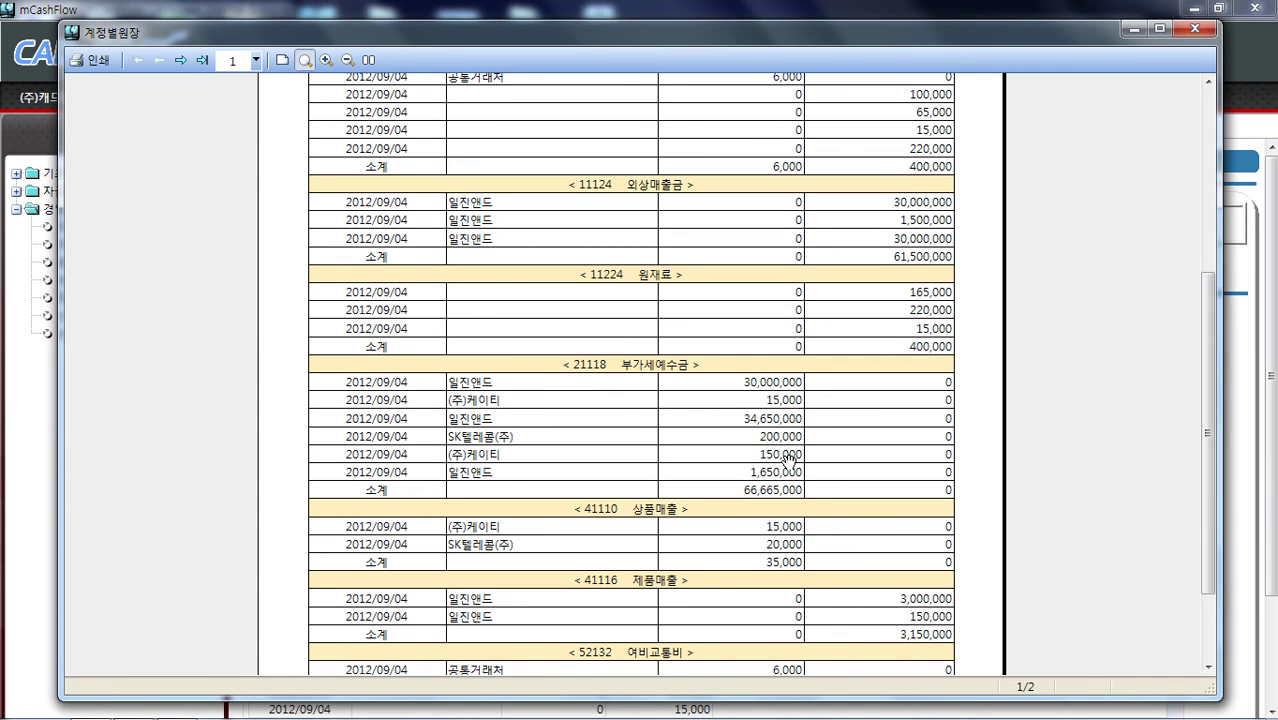
{"action": "scroll", "coordinate": [790, 460], "scroll_direction": "down", "scroll_amount": 3}
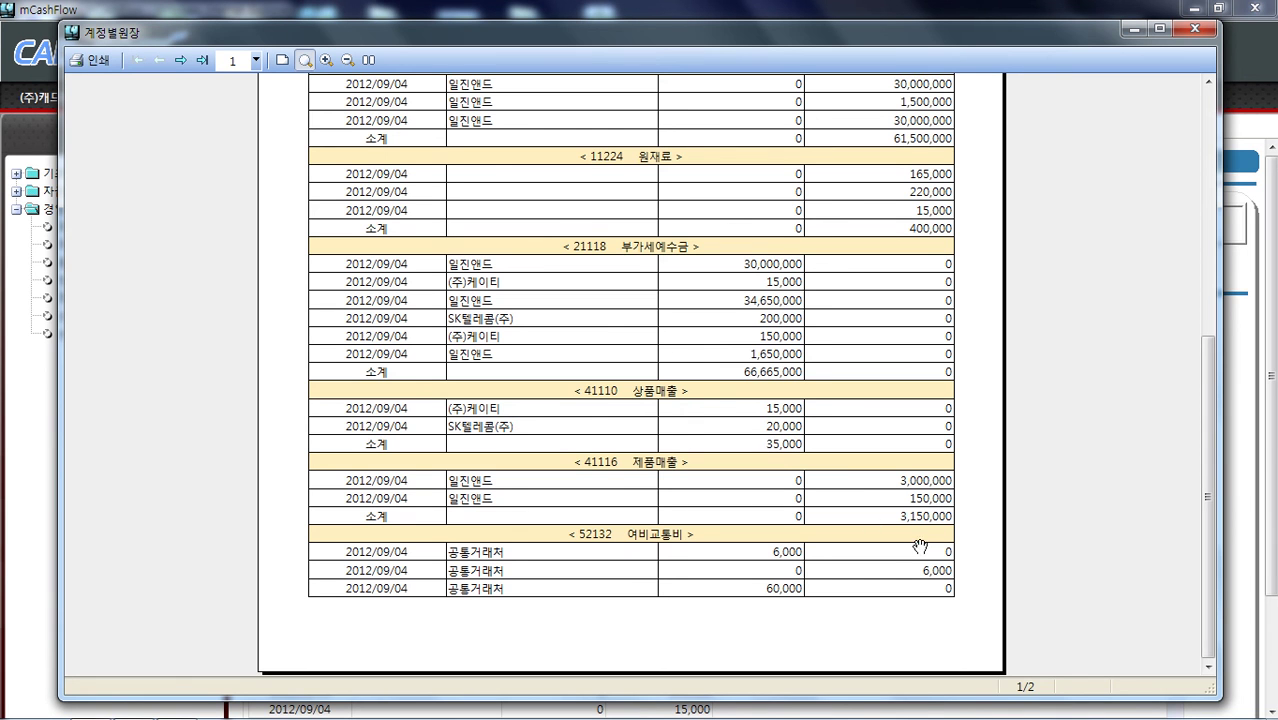
{"action": "scroll", "coordinate": [813, 501], "scroll_direction": "up", "scroll_amount": 5}
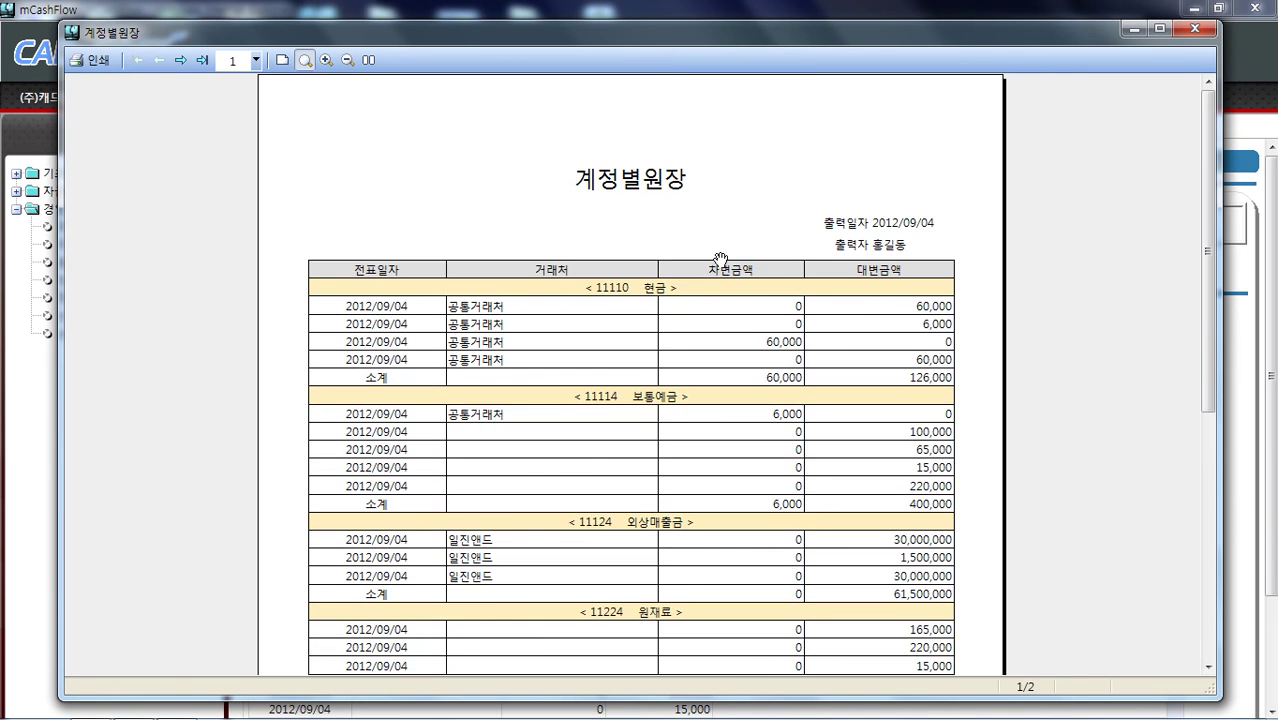
{"action": "left_click", "coordinate": [1197, 29]}
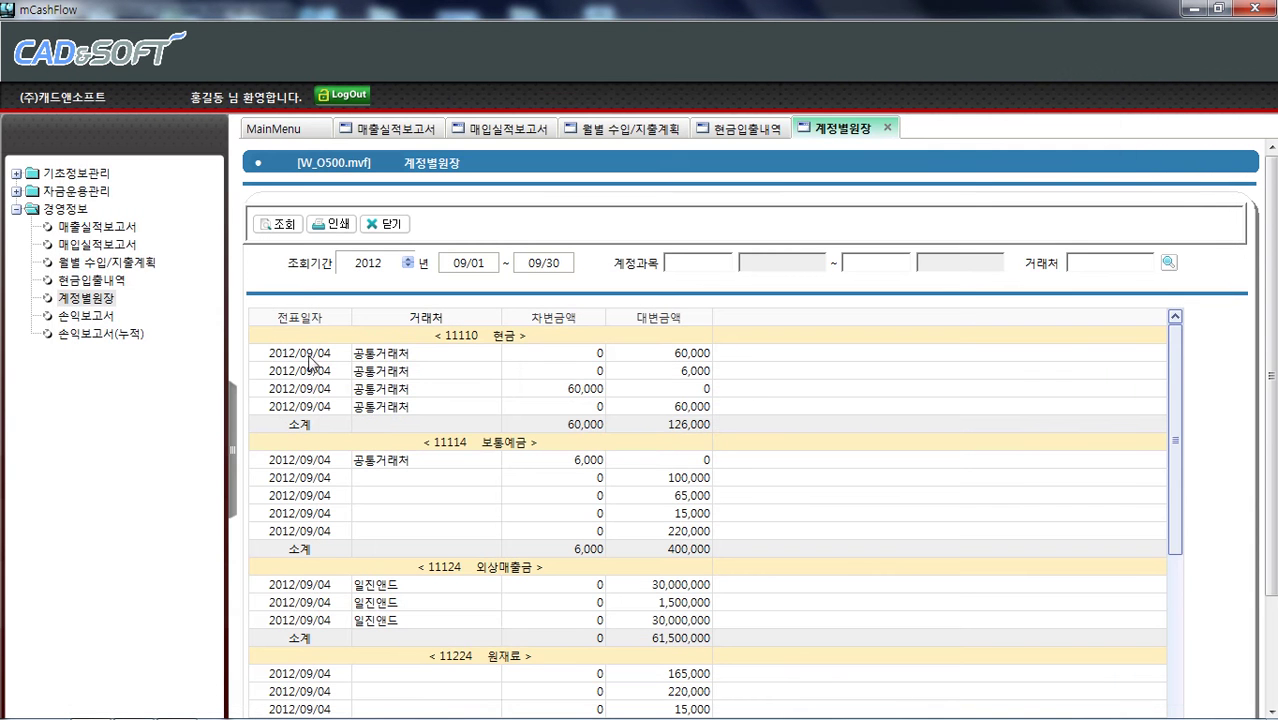
Query the profit and loss report (손익보고서) for the preset month 2012/09 and again with 2012/08 as the starting month.
{"action": "left_click", "coordinate": [86, 316]}
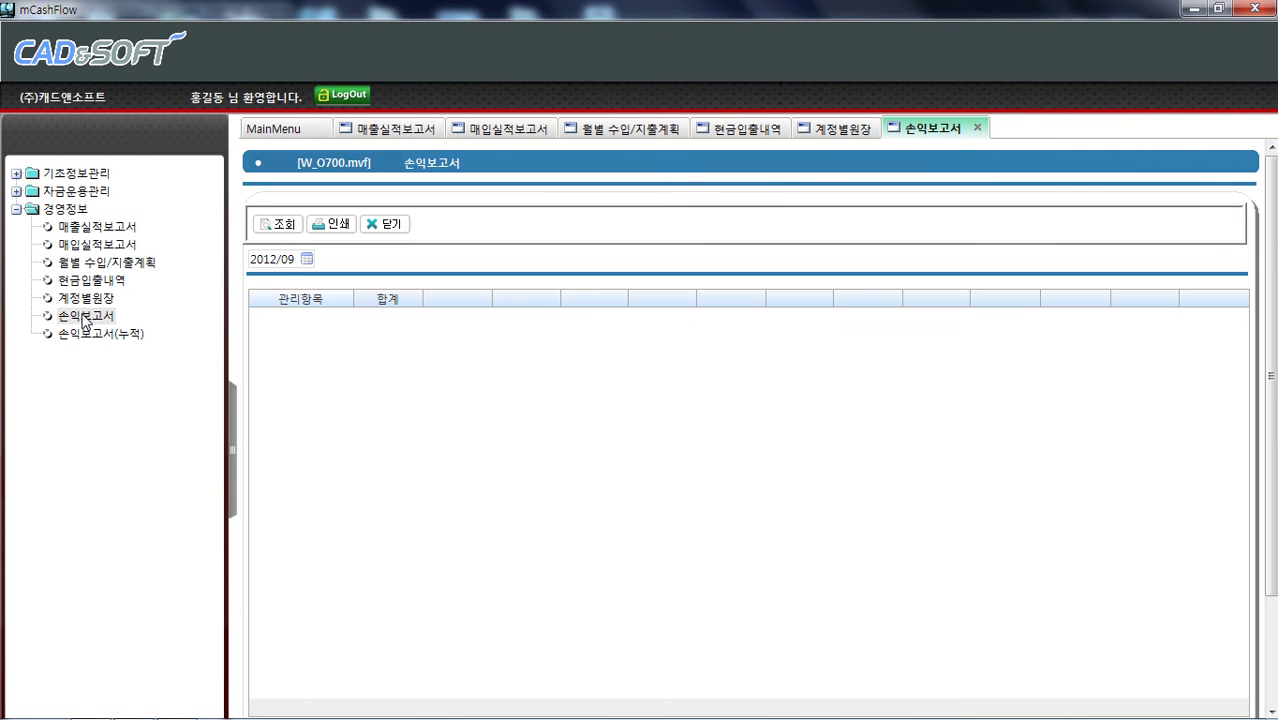
{"action": "left_click", "coordinate": [285, 226]}
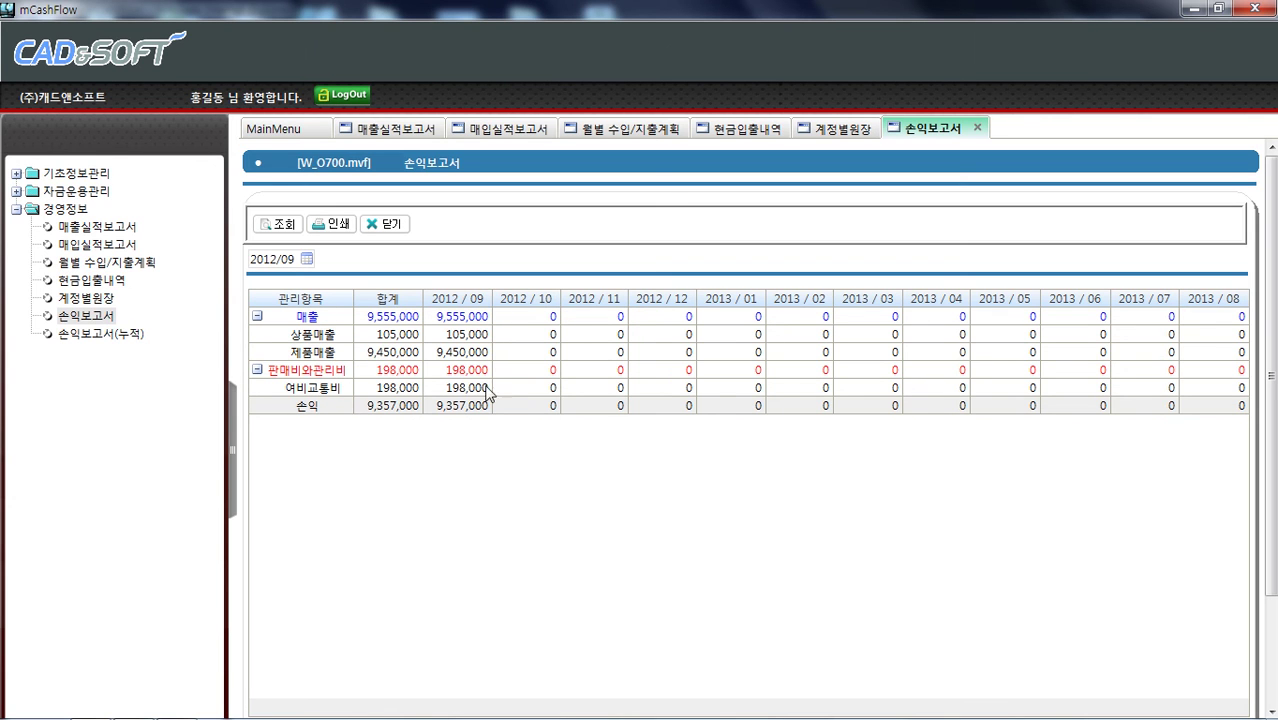
{"action": "left_click", "coordinate": [307, 259]}
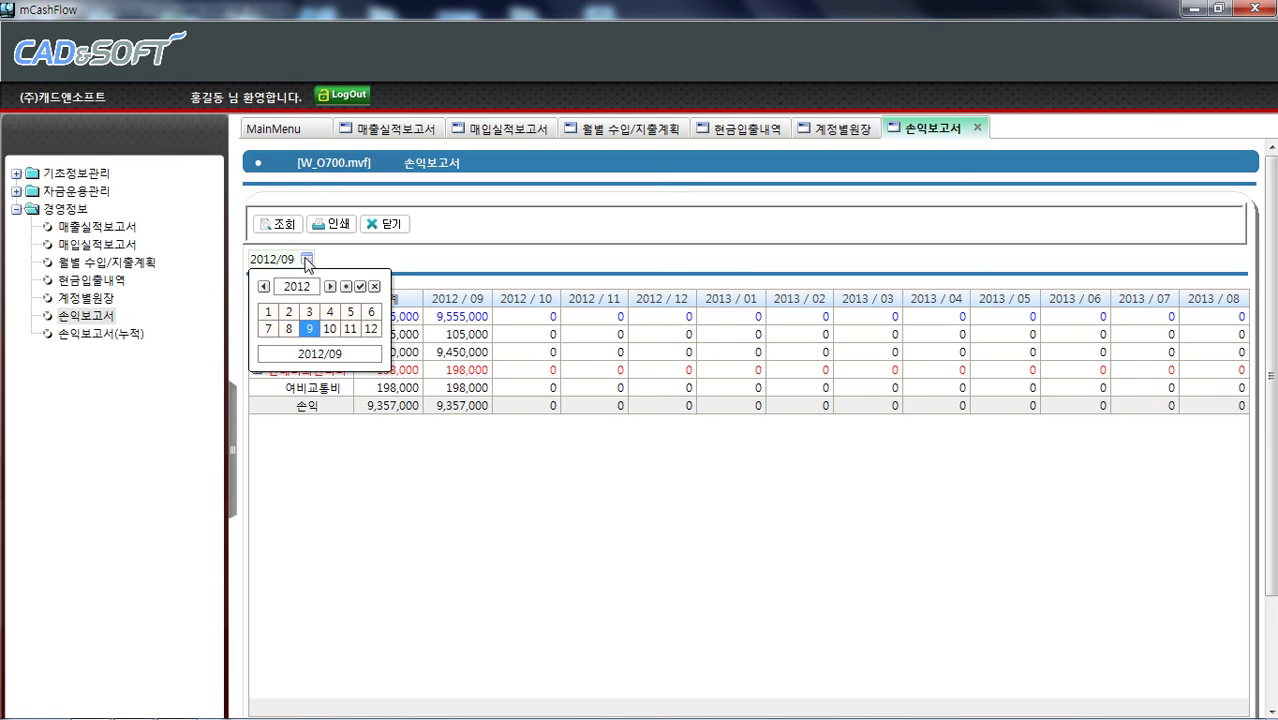
{"action": "left_click", "coordinate": [289, 329]}
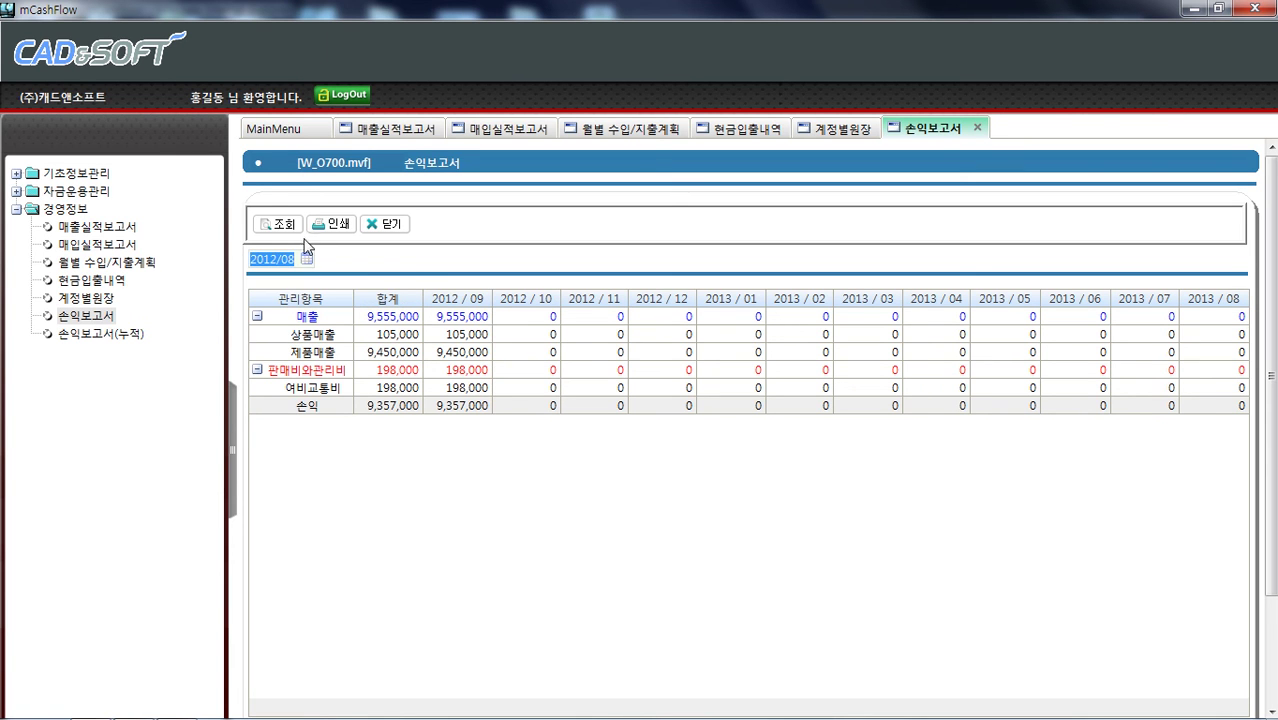
{"action": "left_click", "coordinate": [283, 225]}
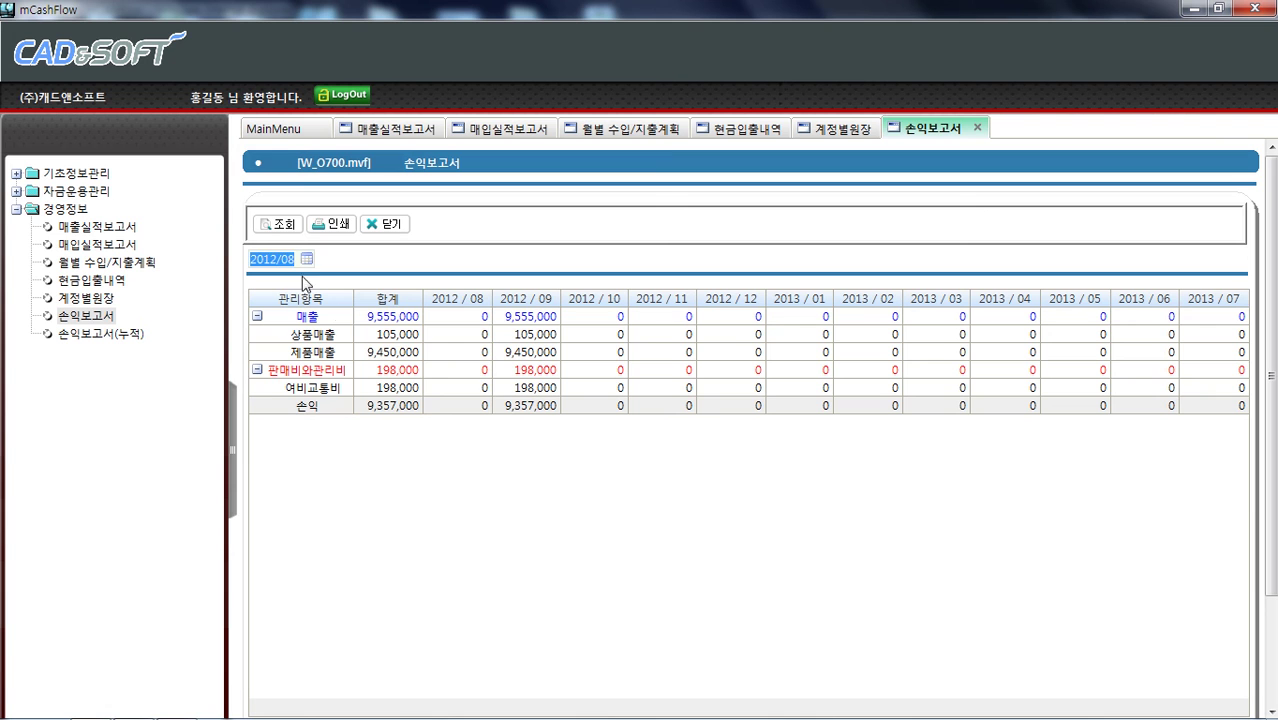
{"action": "left_click", "coordinate": [307, 260]}
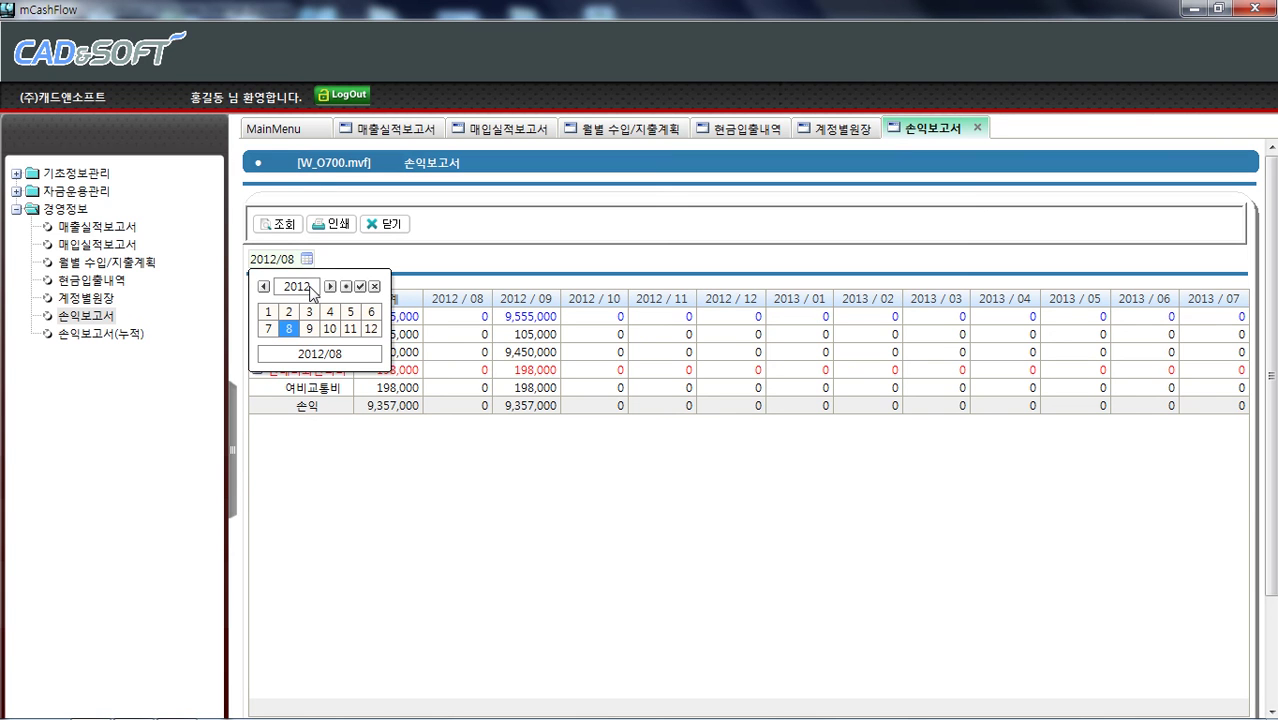
{"action": "left_click", "coordinate": [307, 260]}
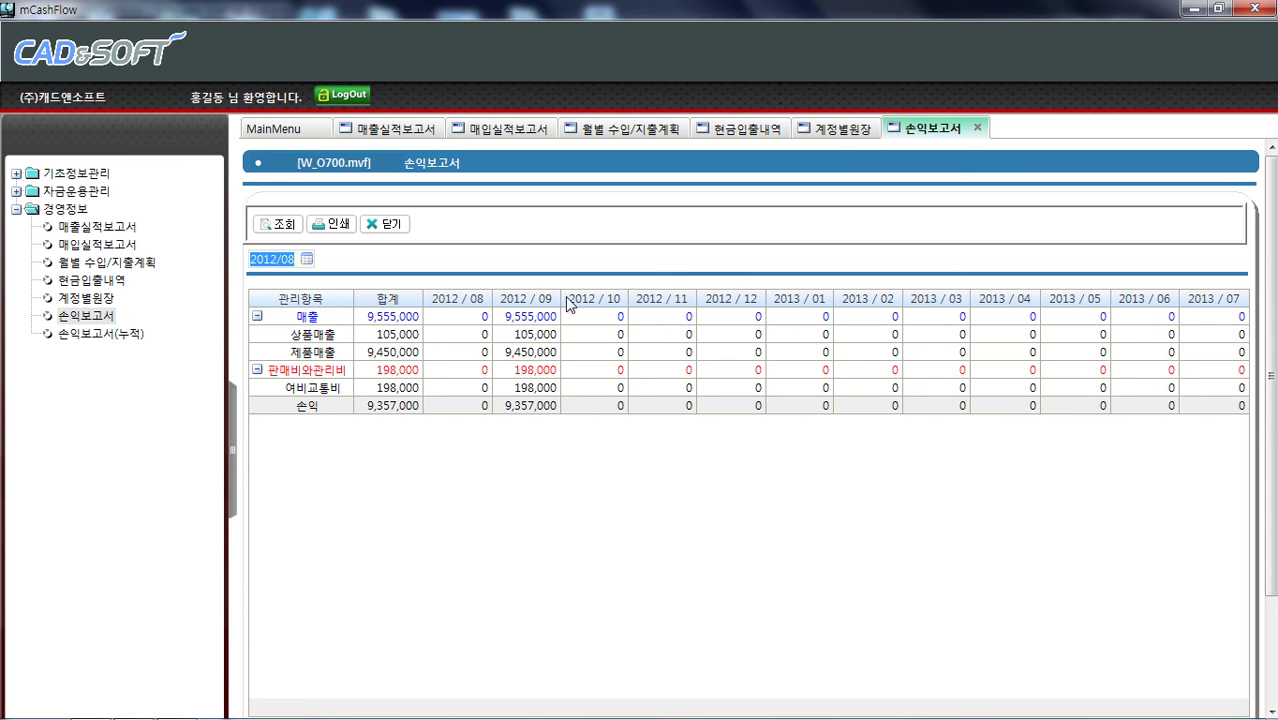
Open the profit and loss report's print preview, inspect it enlarged and return it to the standard view (표준보기).
{"action": "left_click", "coordinate": [331, 224]}
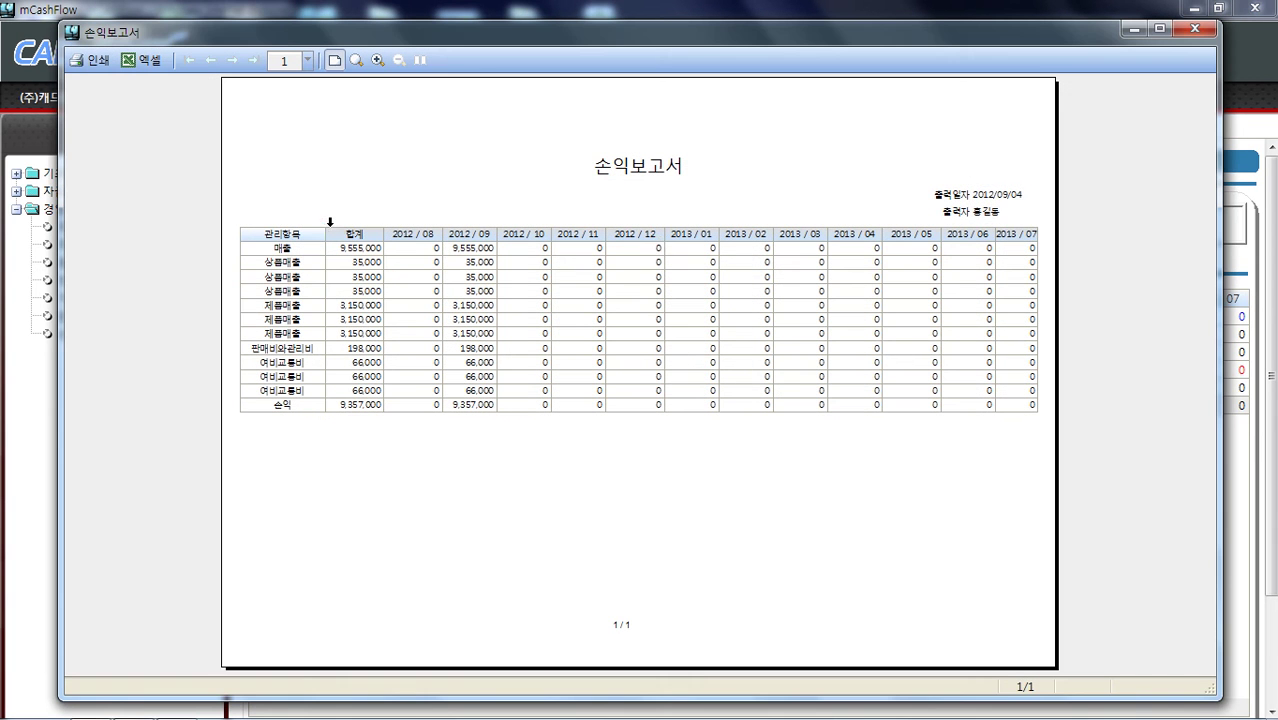
{"action": "left_click", "coordinate": [378, 60]}
{"action": "left_click", "coordinate": [378, 60]}
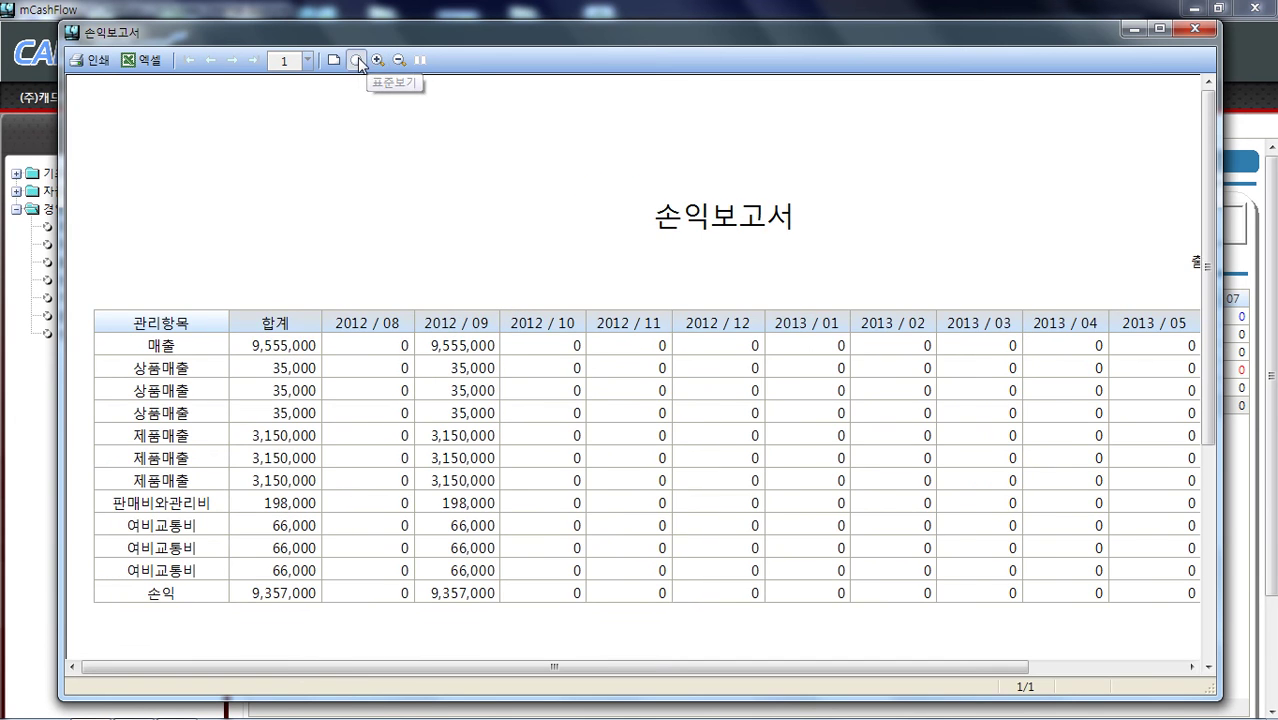
{"action": "left_click", "coordinate": [357, 60]}
{"action": "left_click", "coordinate": [378, 60]}
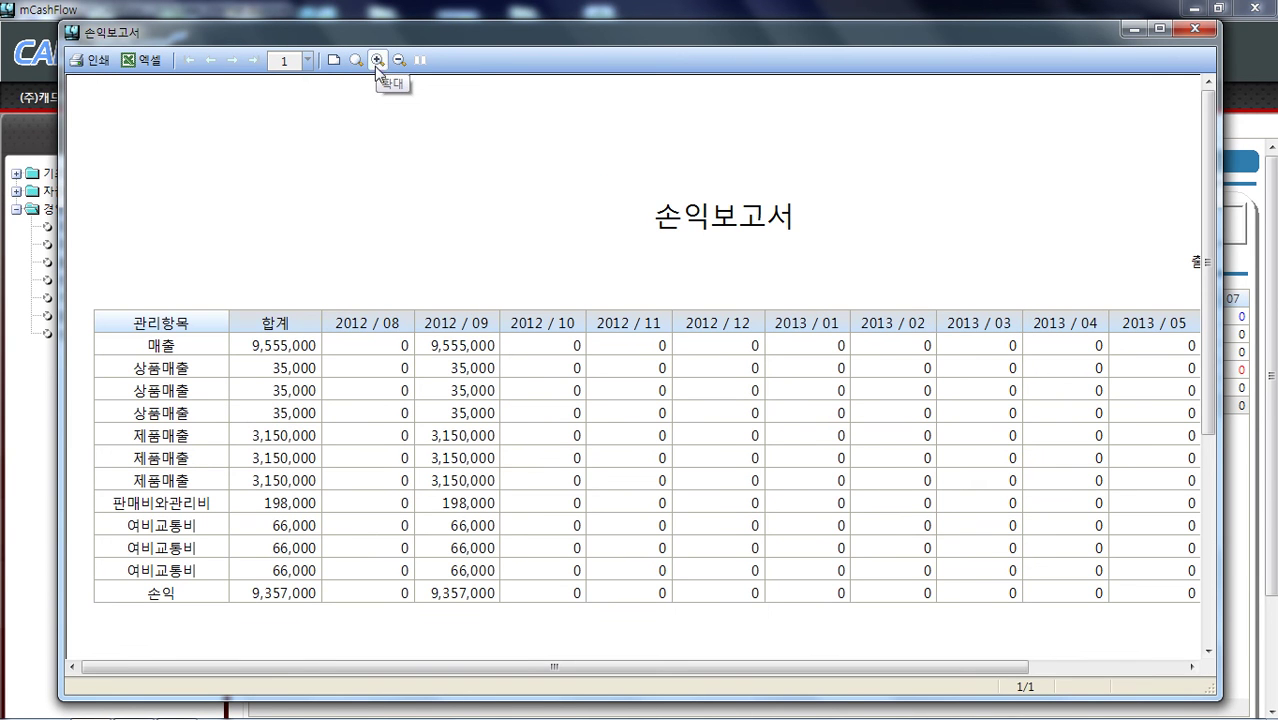
{"action": "left_click", "coordinate": [357, 60]}
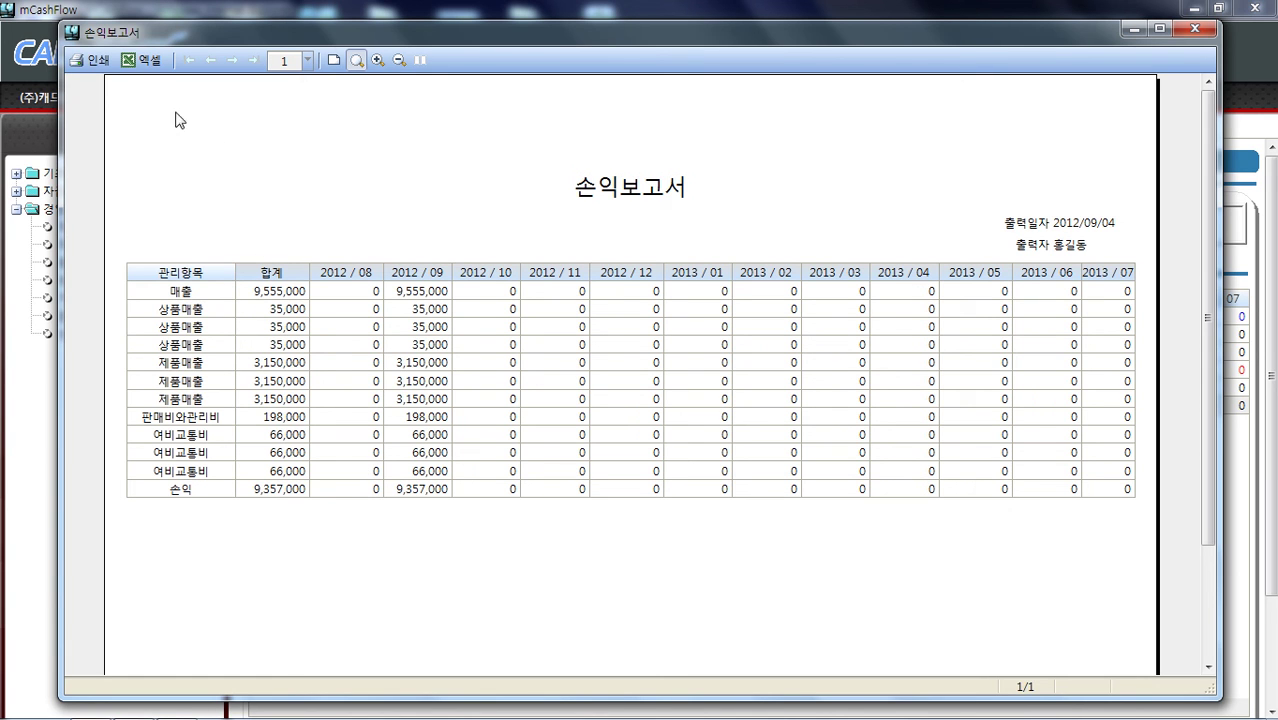
Export the previewed profit and loss report to Excel and look over all columns and rows of the exported sheet.
{"action": "left_click", "coordinate": [148, 61]}
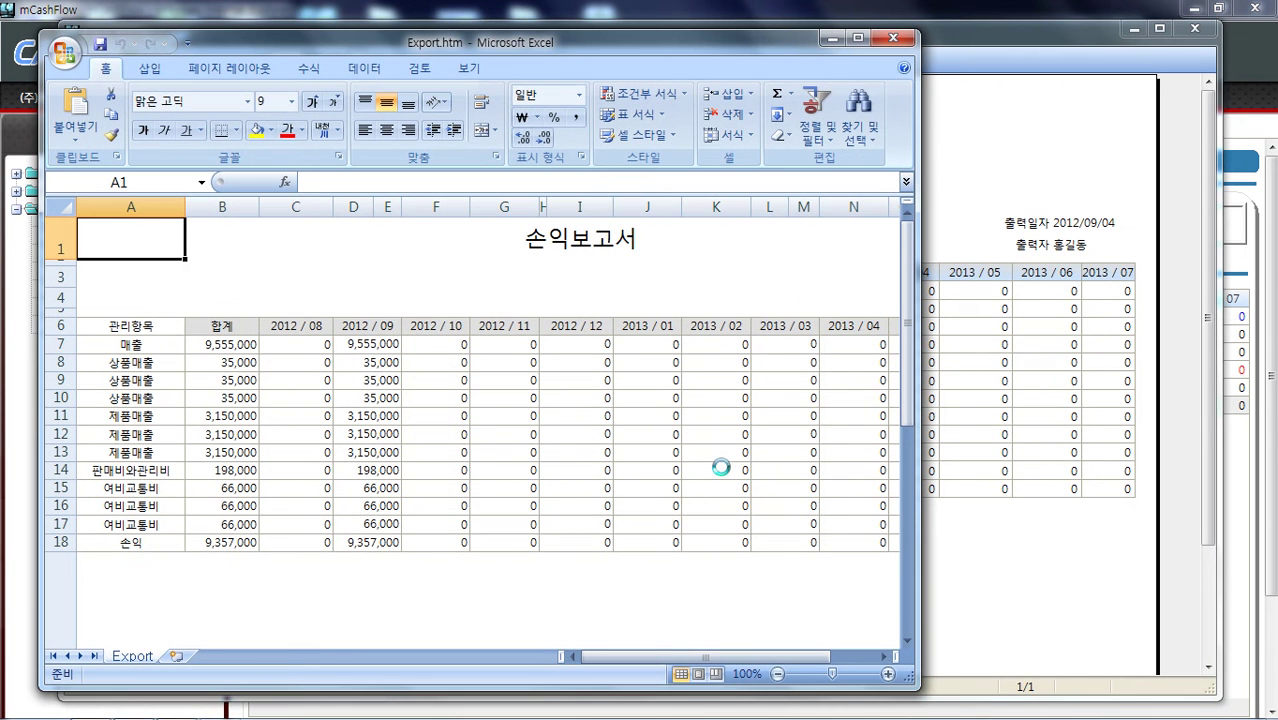
{"action": "left_click", "coordinate": [503, 415]}
{"action": "scroll", "coordinate": [600, 450], "scroll_direction": "down", "scroll_amount": 2}
{"action": "scroll", "coordinate": [640, 540], "scroll_direction": "up", "scroll_amount": 1}
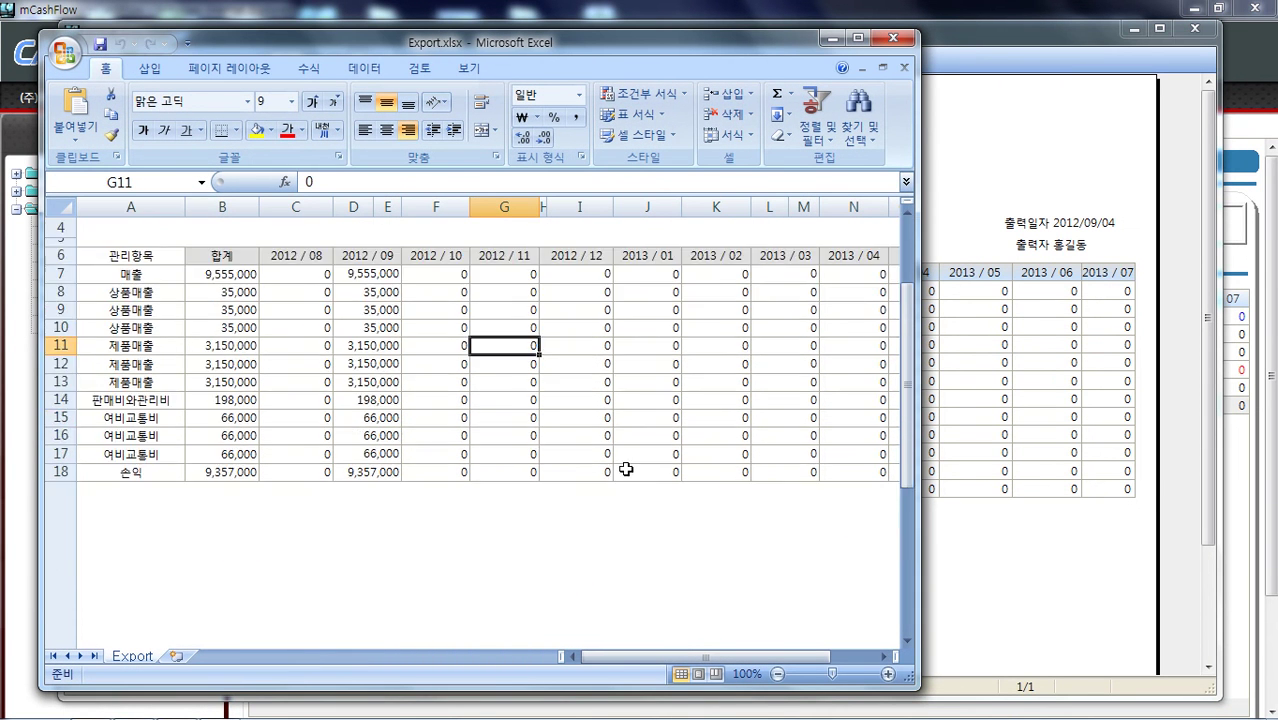
{"action": "left_click_drag", "start_coordinate": [647, 660], "coordinate": [830, 656]}
{"action": "left_click_drag", "start_coordinate": [696, 662], "coordinate": [650, 660]}
{"action": "scroll", "coordinate": [322, 439], "scroll_direction": "down", "scroll_amount": 2}
{"action": "scroll", "coordinate": [351, 380], "scroll_direction": "up", "scroll_amount": 3}
Check the 2012/09 figures down to the 손익 row in the exported sheet, and close Excel and the print preview.
{"action": "left_click", "coordinate": [351, 380]}
{"action": "left_click_drag", "start_coordinate": [358, 506], "coordinate": [360, 517]}
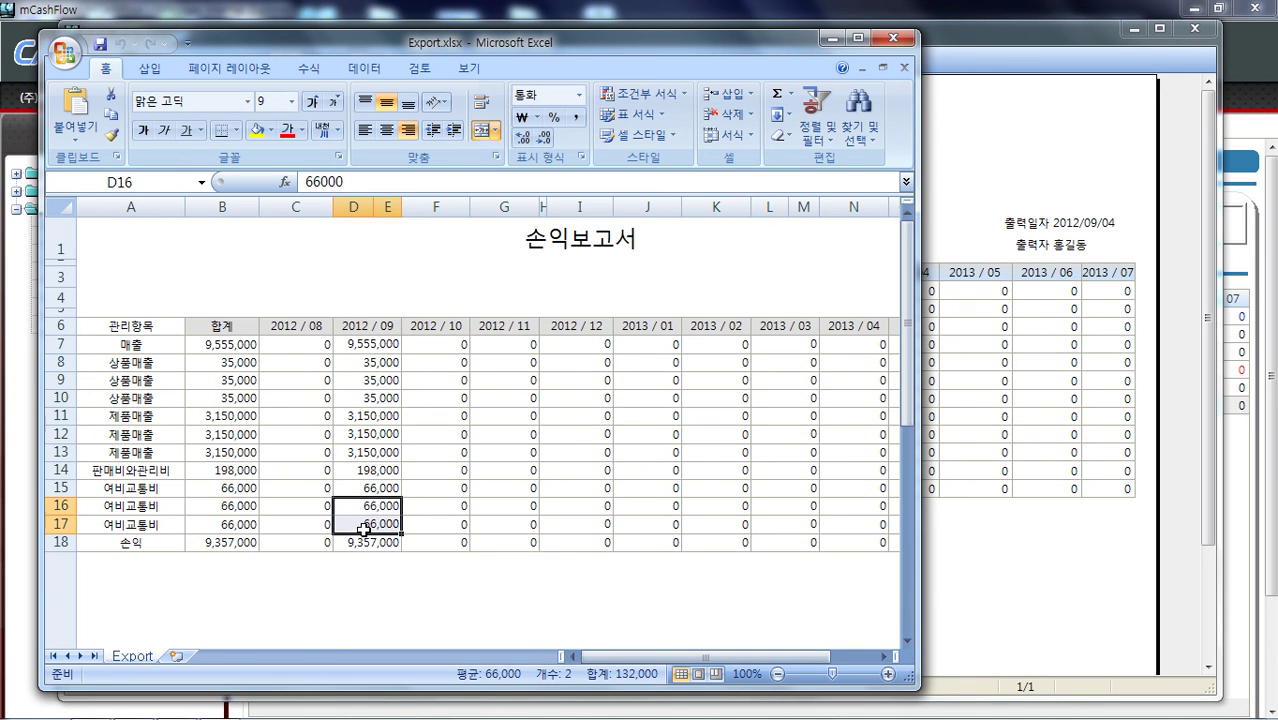
{"action": "left_click", "coordinate": [350, 565]}
{"action": "left_click", "coordinate": [385, 560]}
{"action": "left_click", "coordinate": [357, 569]}
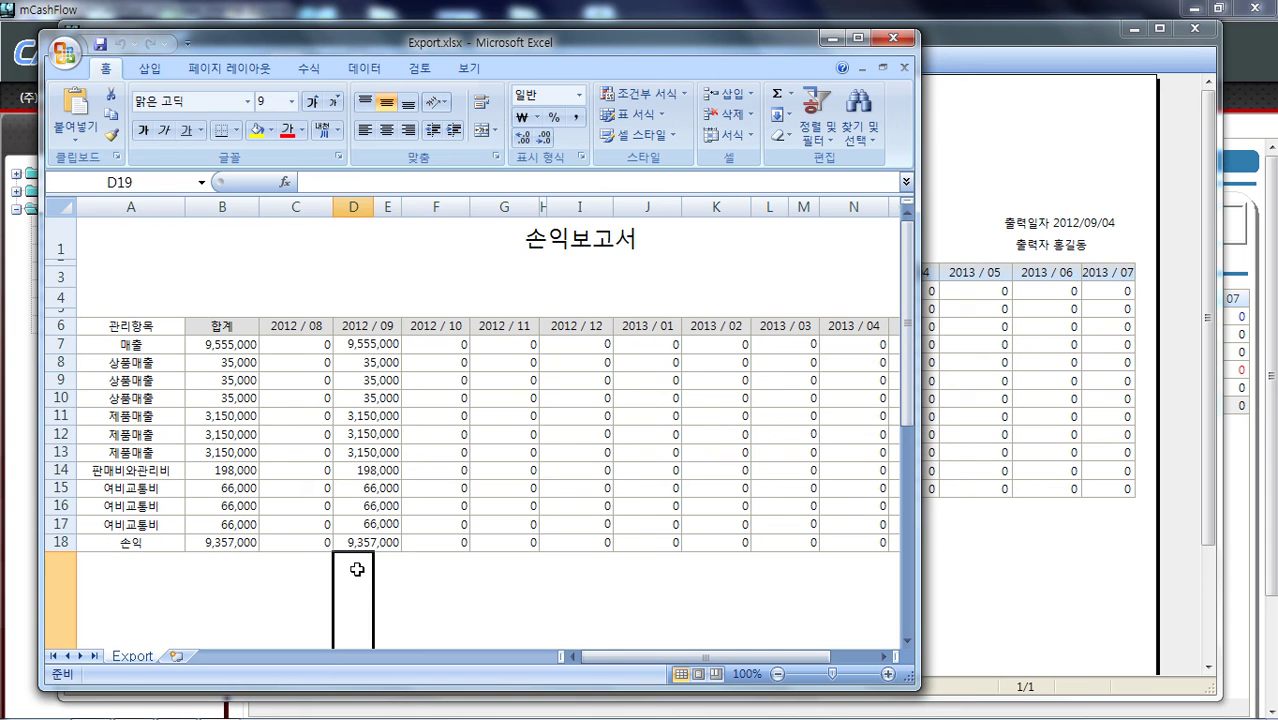
{"action": "left_click", "coordinate": [377, 488]}
{"action": "left_click", "coordinate": [384, 452]}
{"action": "left_click", "coordinate": [382, 543]}
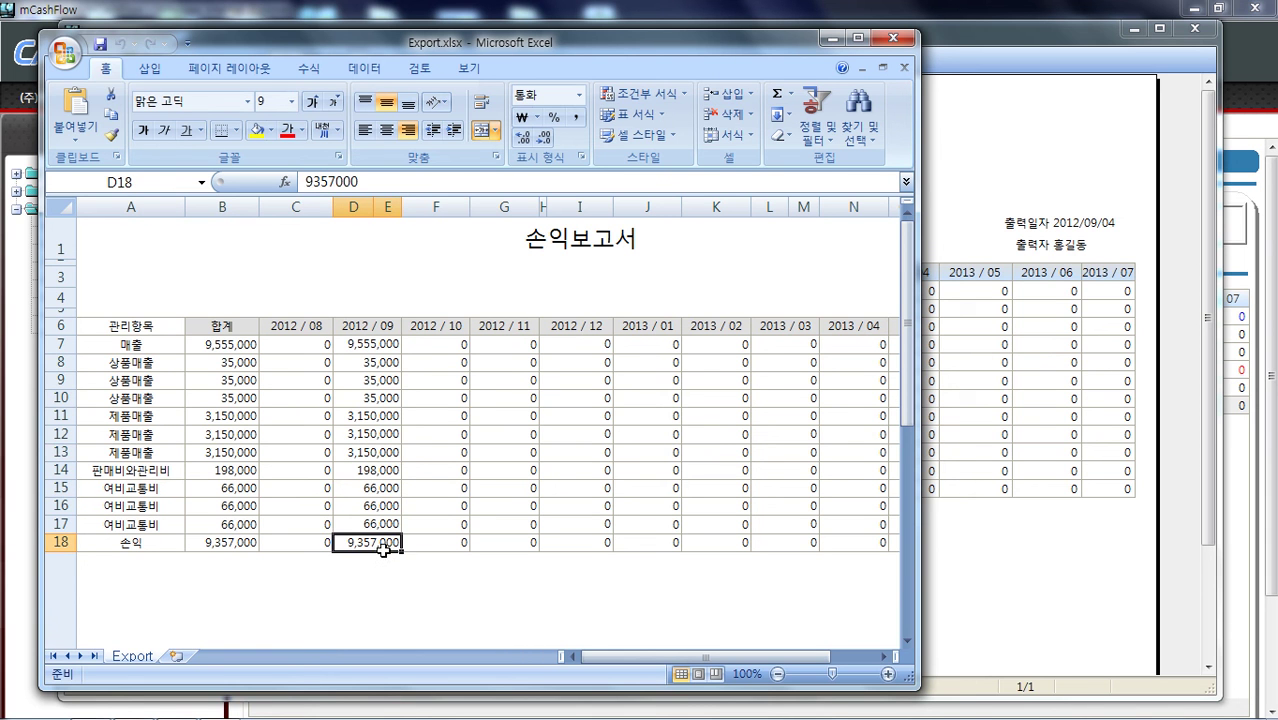
{"action": "left_click", "coordinate": [903, 38]}
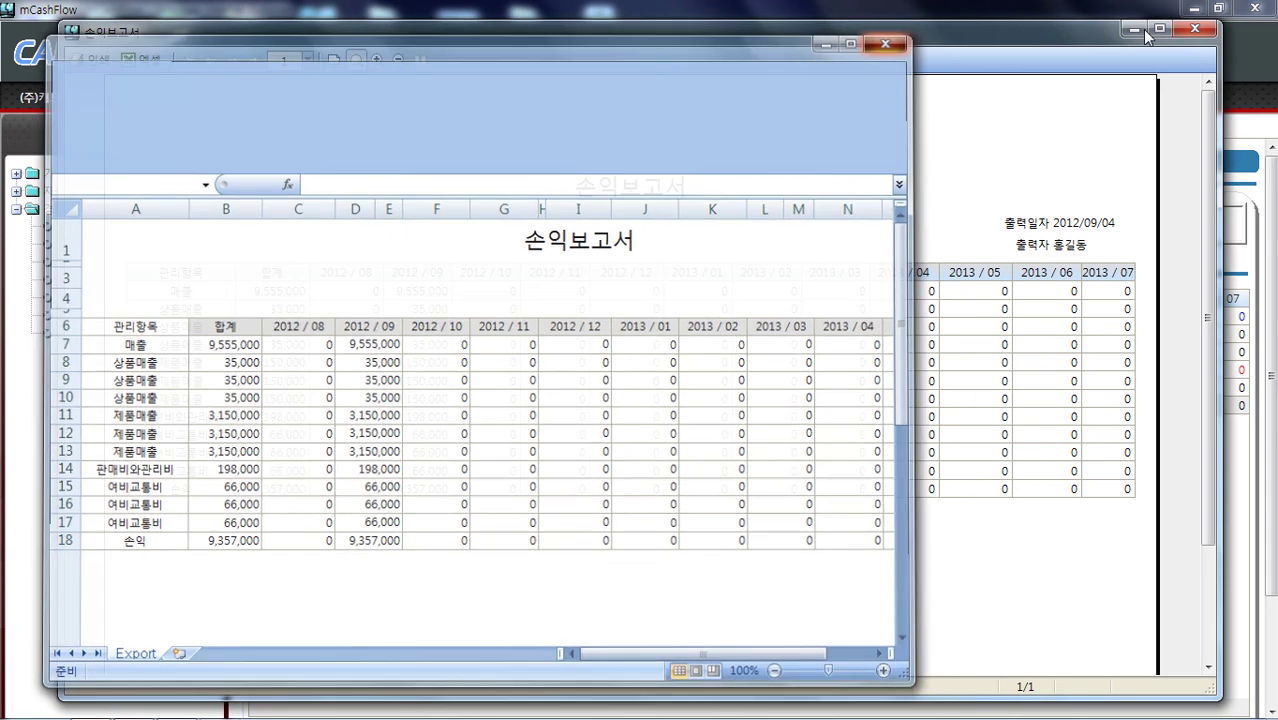
{"action": "left_click", "coordinate": [1195, 32]}
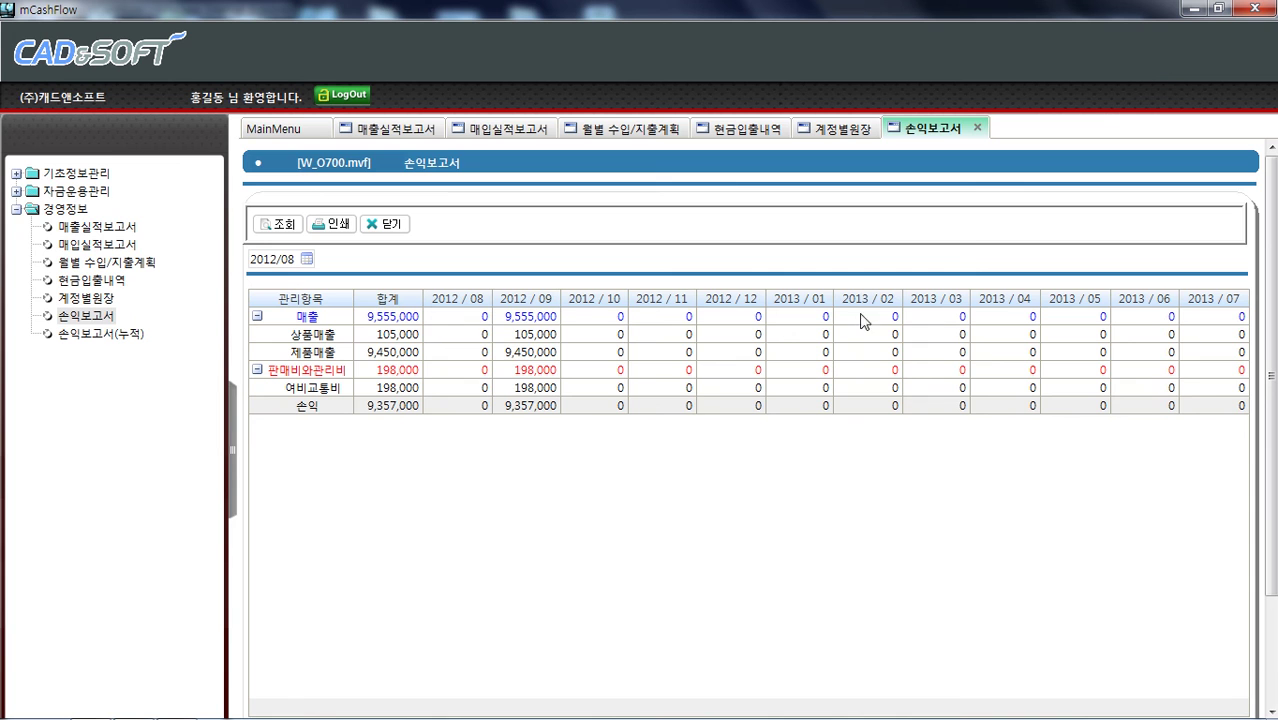
View the cumulative profit and loss report (손익보고서(누적)) for 2012 and read its print preview in standard view, including both pie charts.
{"action": "left_click", "coordinate": [110, 334]}
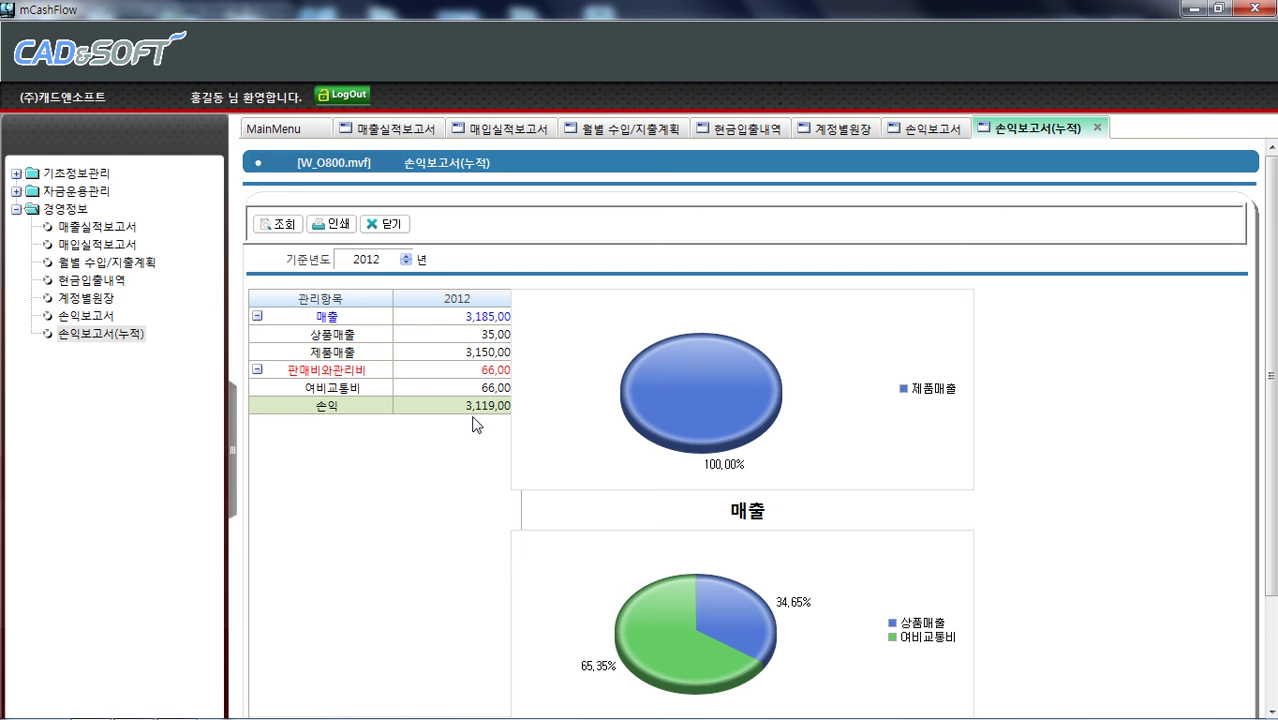
{"action": "left_click", "coordinate": [332, 224]}
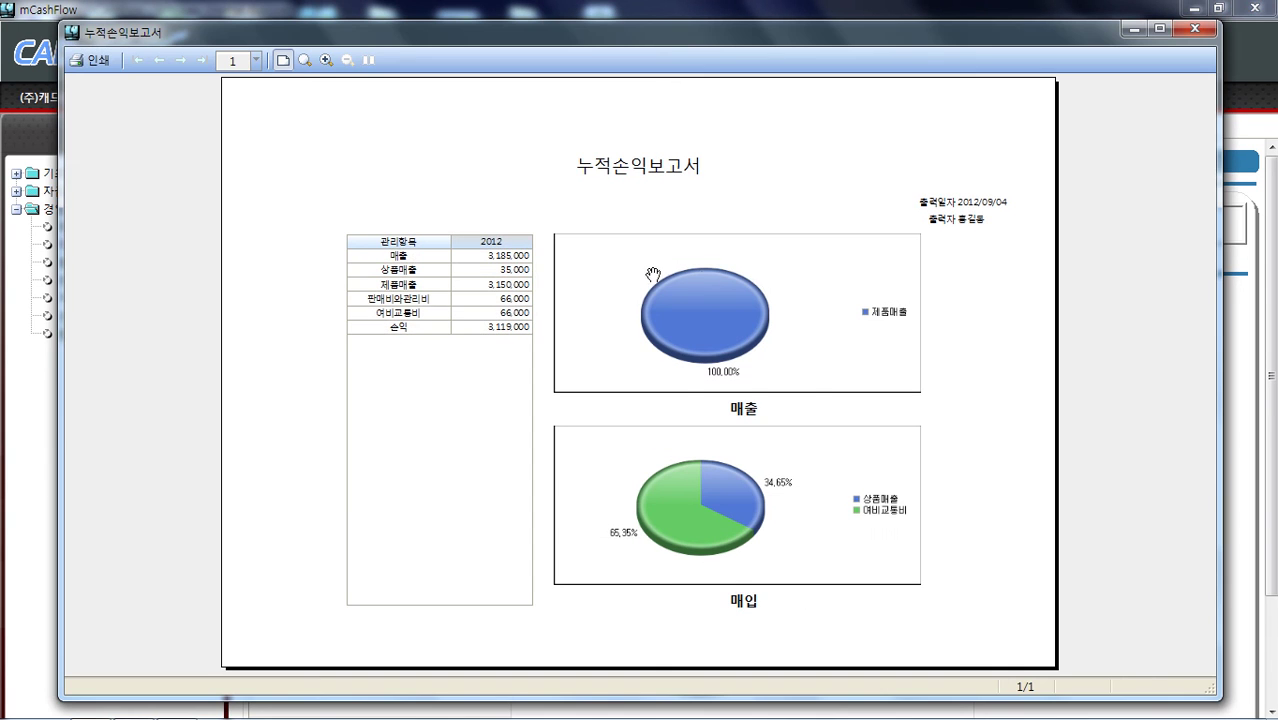
{"action": "left_click", "coordinate": [326, 60]}
{"action": "left_click", "coordinate": [324, 62]}
{"action": "left_click", "coordinate": [305, 60]}
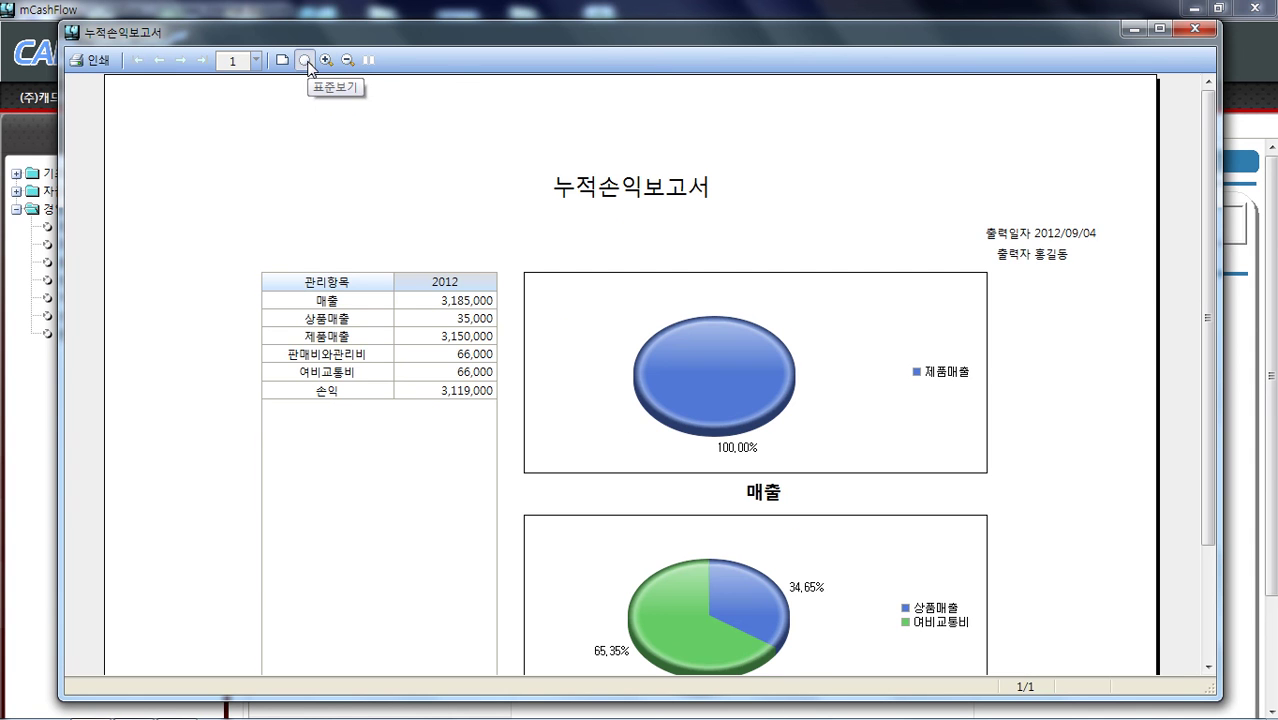
{"action": "left_click_drag", "start_coordinate": [1206, 440], "coordinate": [1205, 524]}
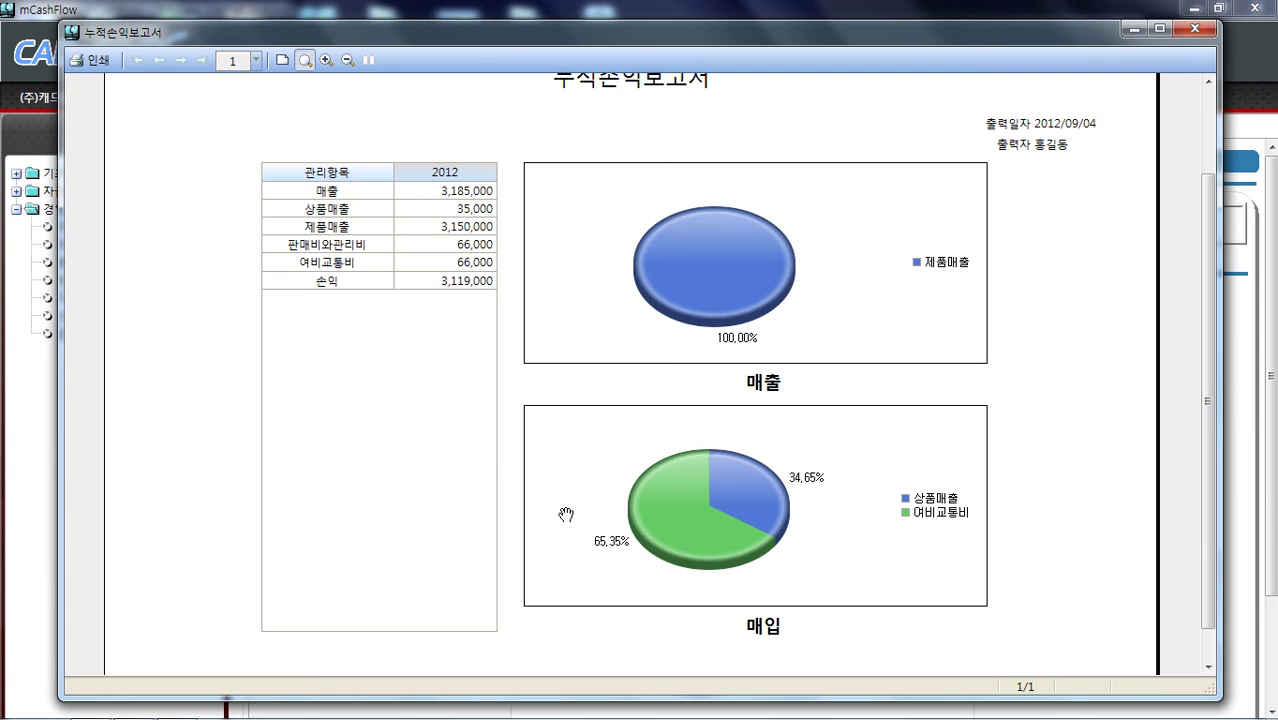
{"action": "left_click", "coordinate": [1195, 31]}
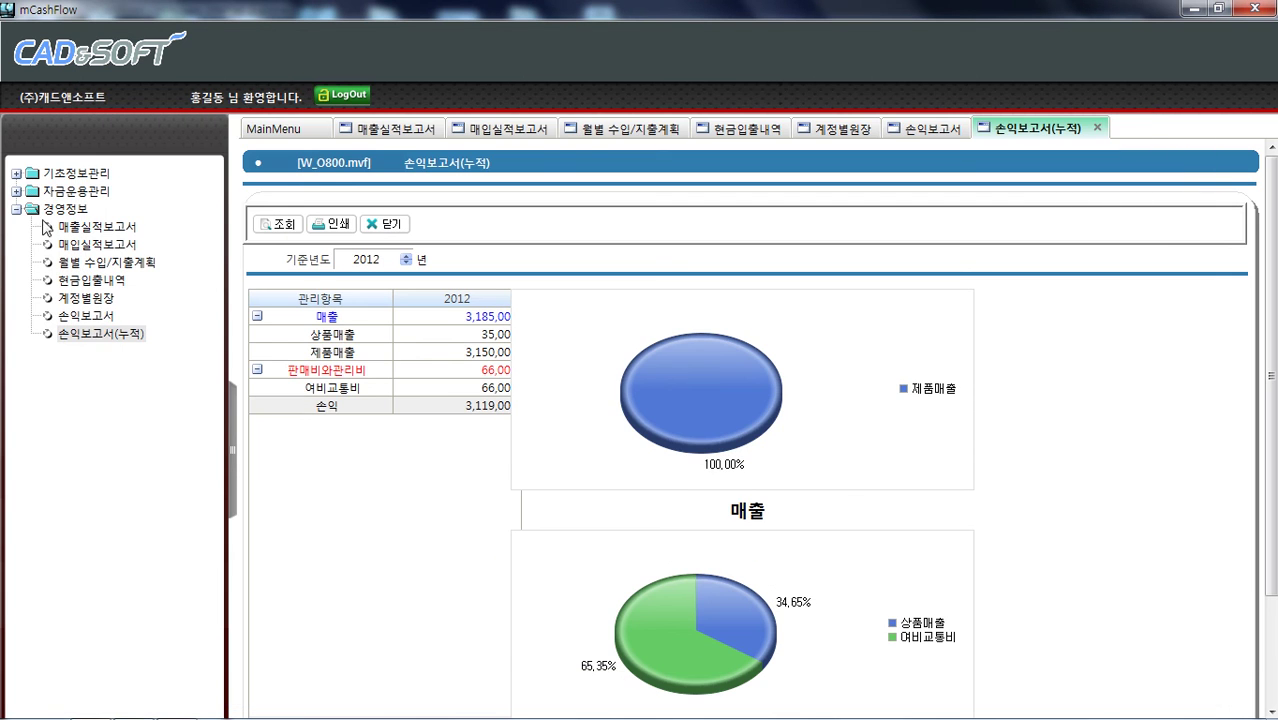
{"action": "left_click", "coordinate": [16, 209]}
{"action": "left_click", "coordinate": [16, 209]}
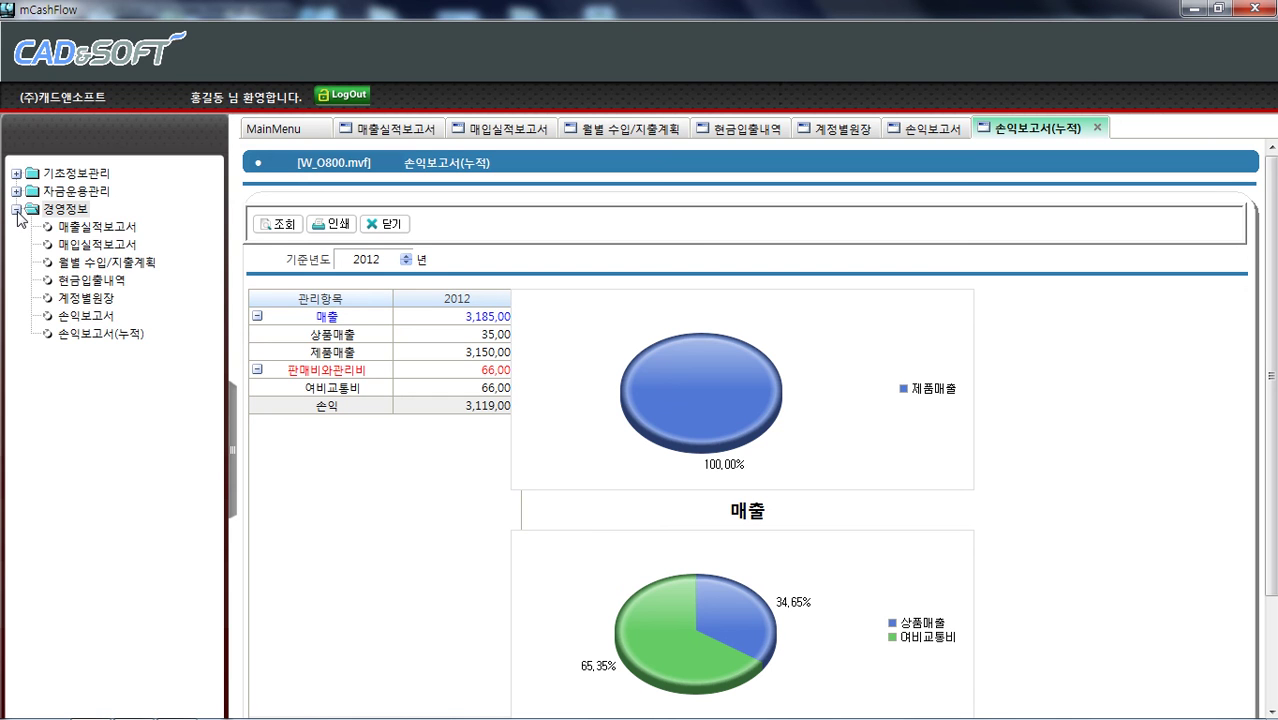
{"action": "left_click", "coordinate": [16, 209]}
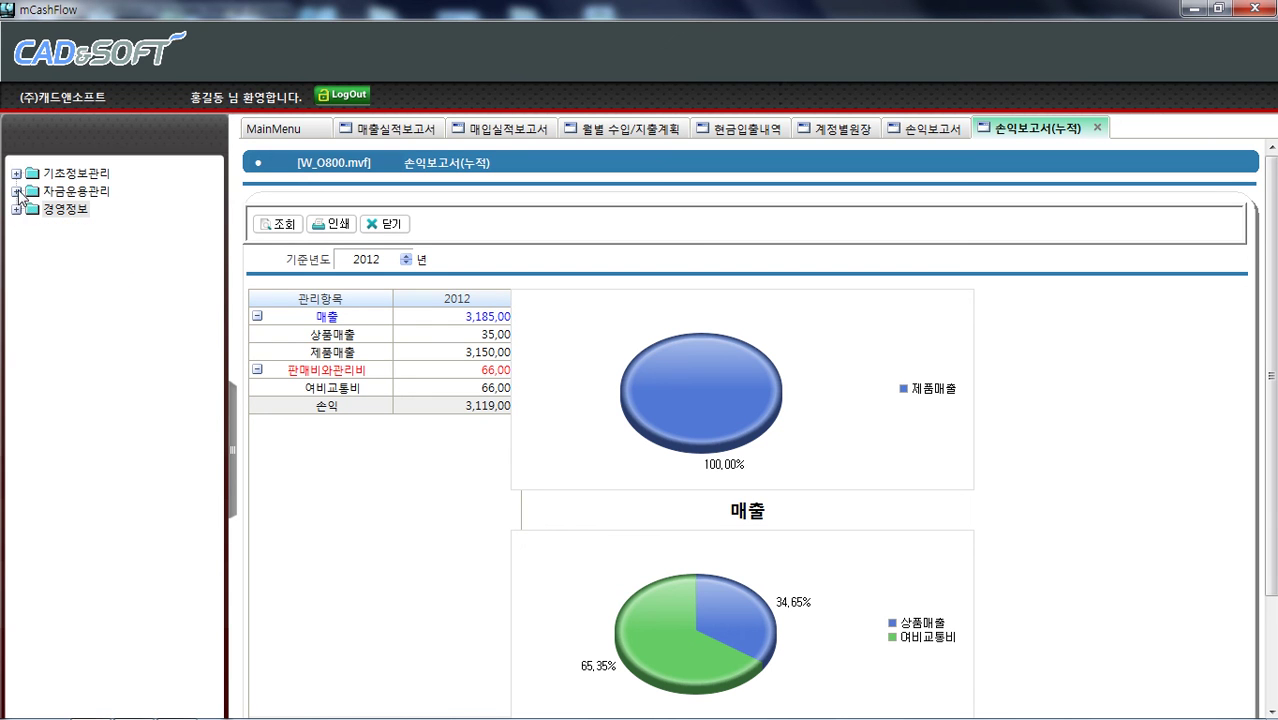
{"action": "left_click", "coordinate": [16, 191]}
{"action": "left_click", "coordinate": [16, 191]}
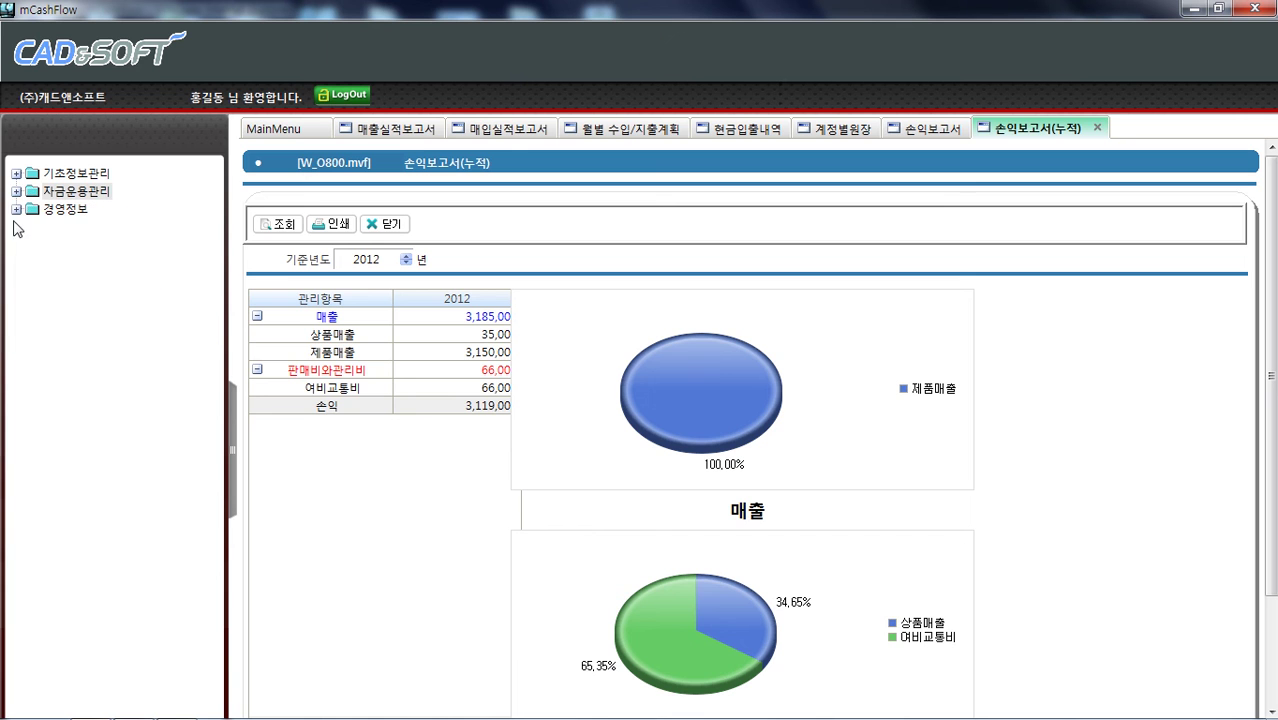
Revisit the purchase and sales performance reports under 경영정보 and return to the main overview comparing 2011 and 2012.
{"action": "left_click", "coordinate": [16, 209]}
{"action": "left_click", "coordinate": [103, 228]}
{"action": "left_click", "coordinate": [125, 245]}
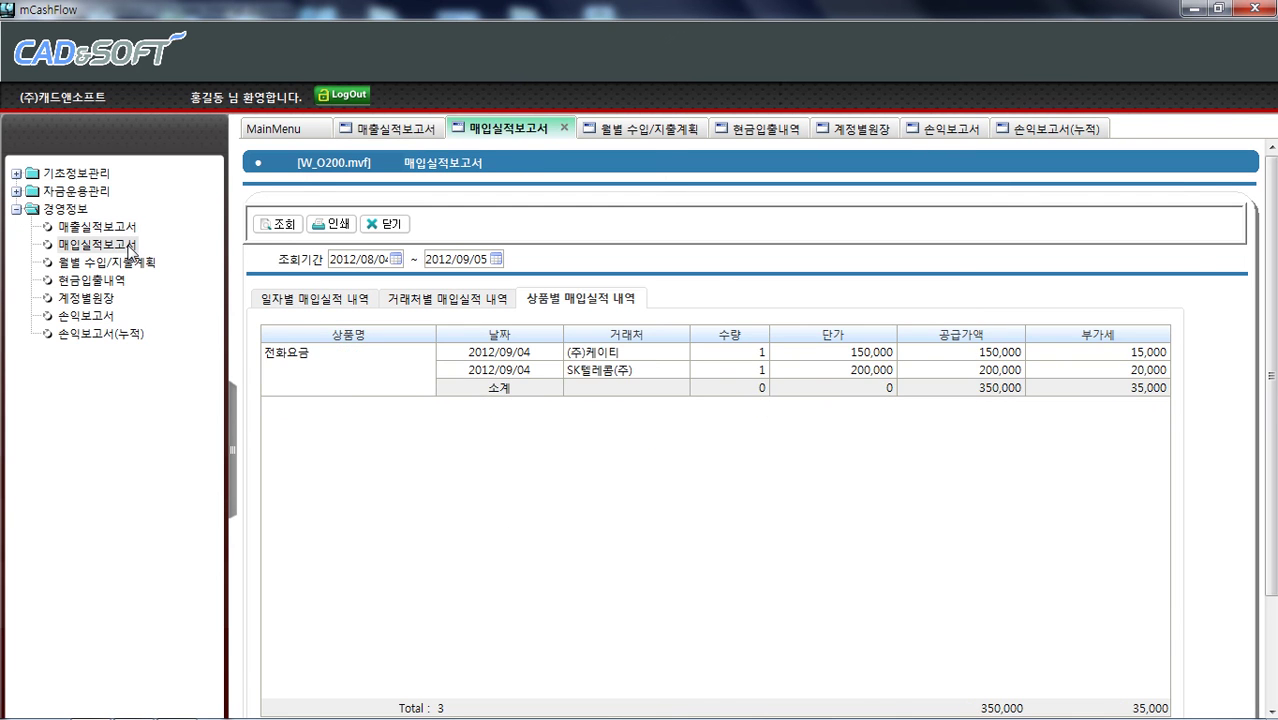
{"action": "left_click", "coordinate": [130, 263]}
{"action": "left_click", "coordinate": [127, 230]}
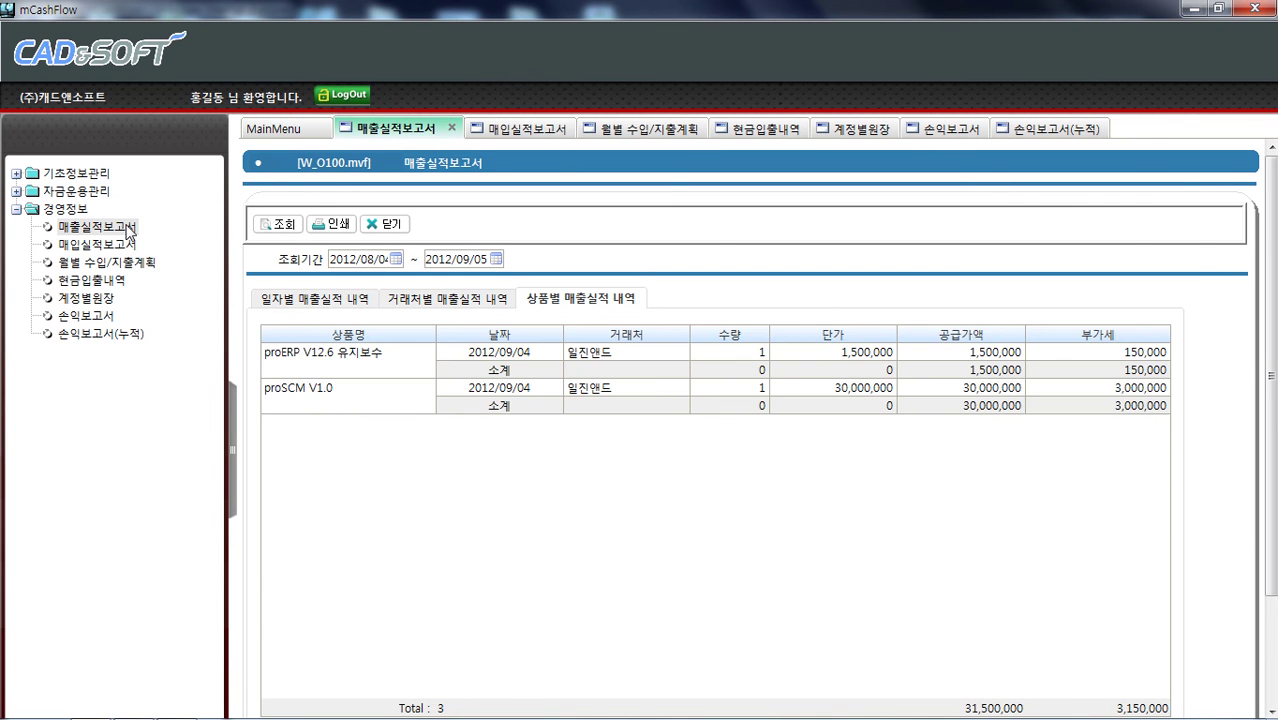
{"action": "left_click", "coordinate": [292, 131]}
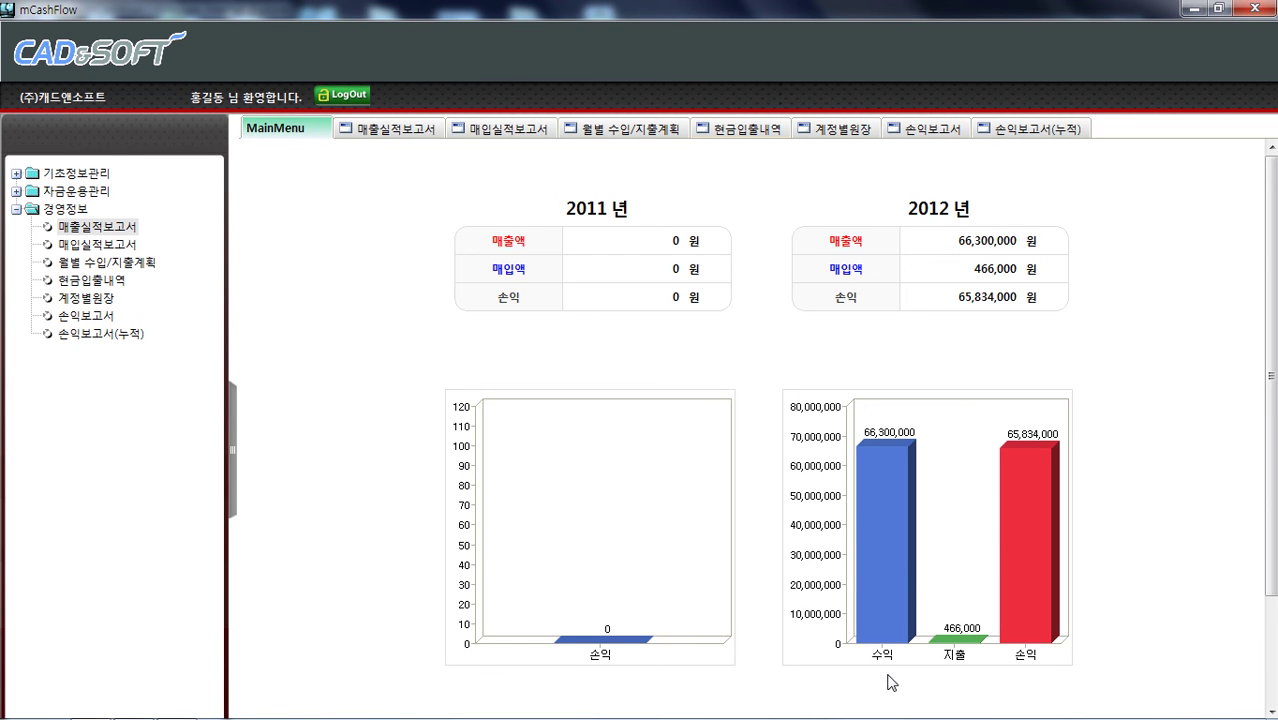